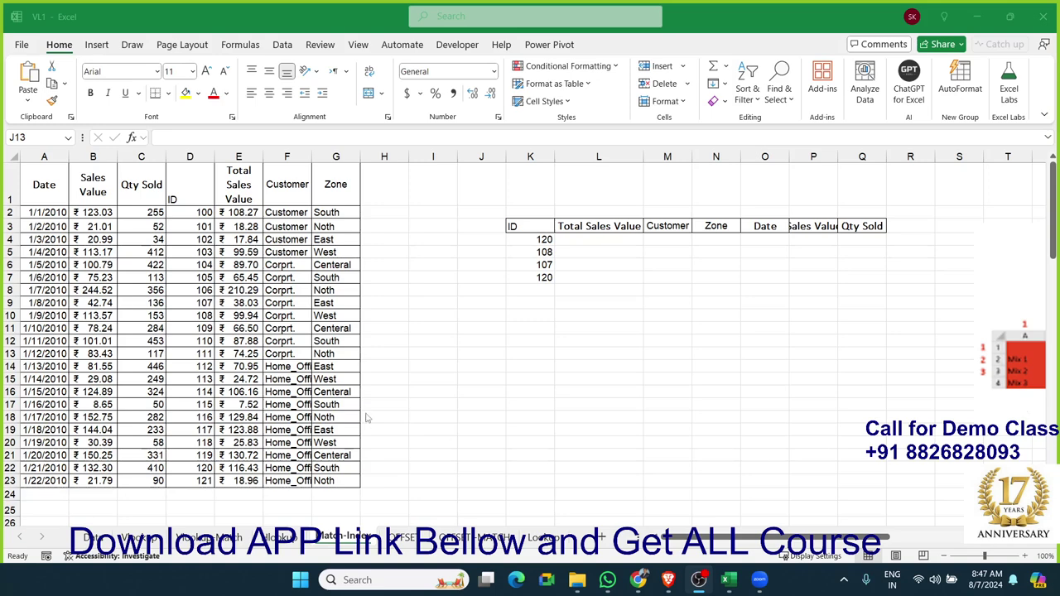
Step: Show the Vlookup sheet with its Date, Orders Value and Sales Value lookups
{"action": "left_click", "coordinate": [472, 383]}
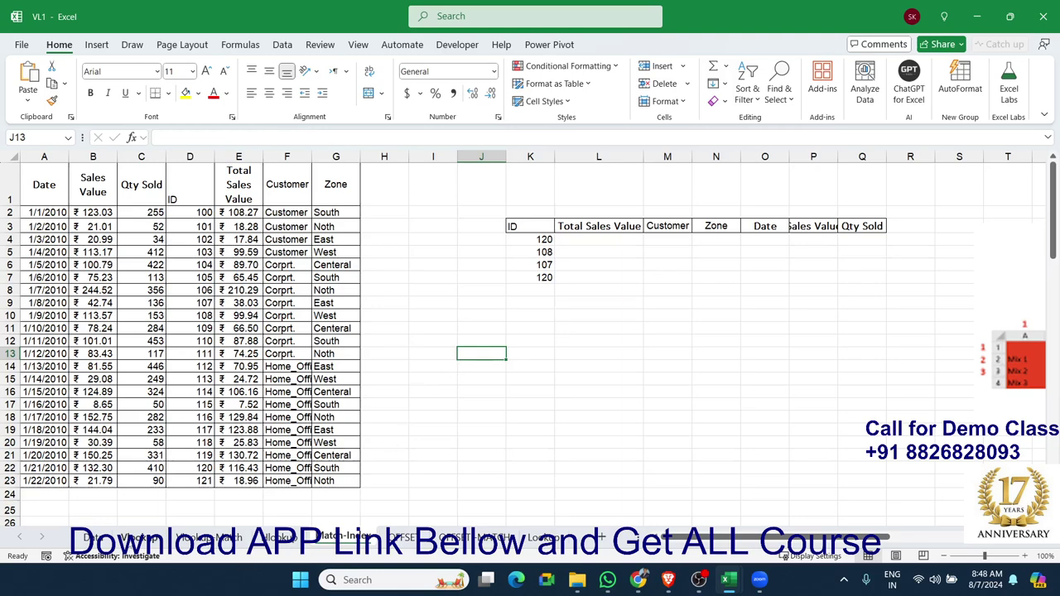
{"action": "left_click", "coordinate": [128, 538]}
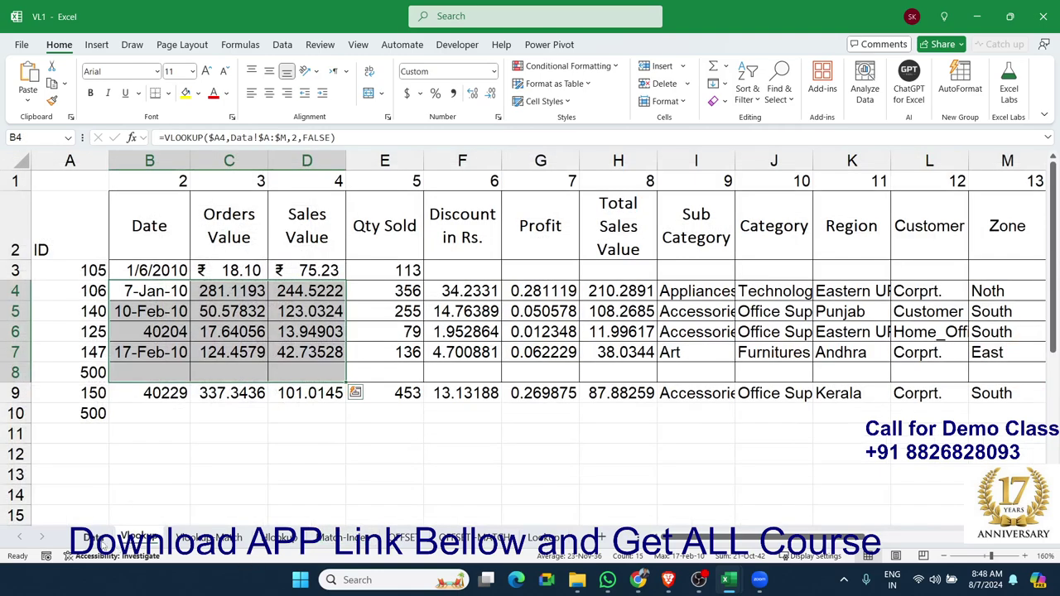
Step: Inspect columns A–E and the ID column on the Data sheet, then return to Match-Index cell H10
{"action": "left_click", "coordinate": [94, 539]}
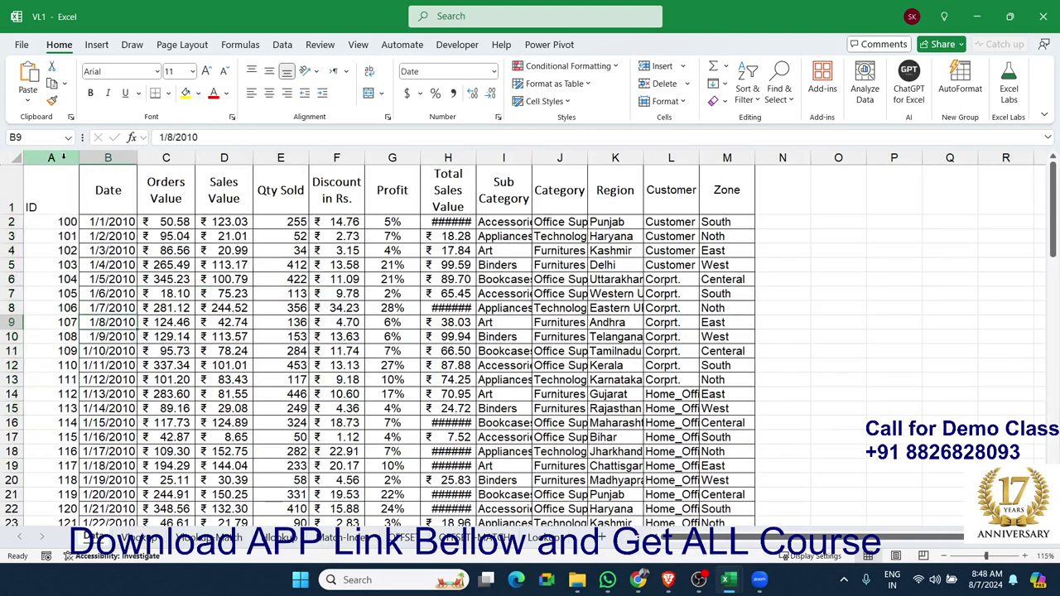
{"action": "left_click_drag", "start_coordinate": [51, 157], "coordinate": [279, 157]}
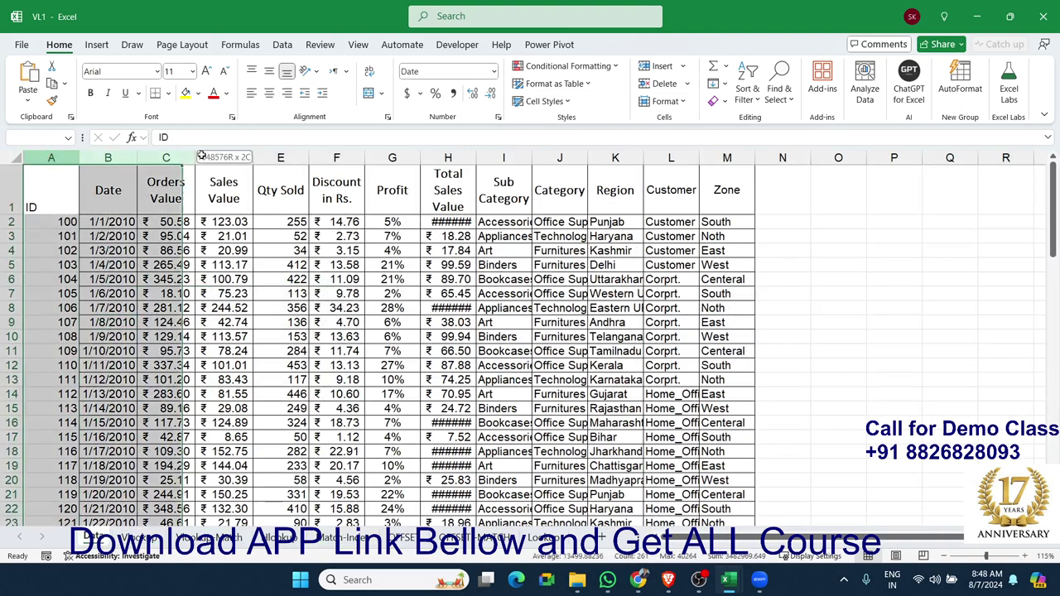
{"action": "left_click", "coordinate": [55, 192]}
{"action": "left_click", "coordinate": [70, 157]}
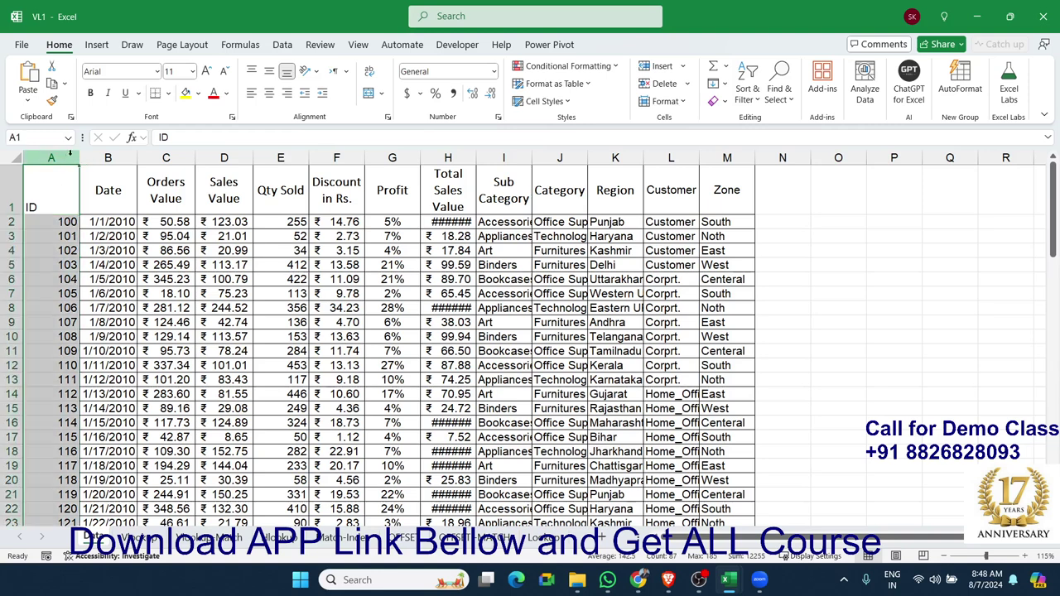
{"action": "left_click", "coordinate": [66, 157]}
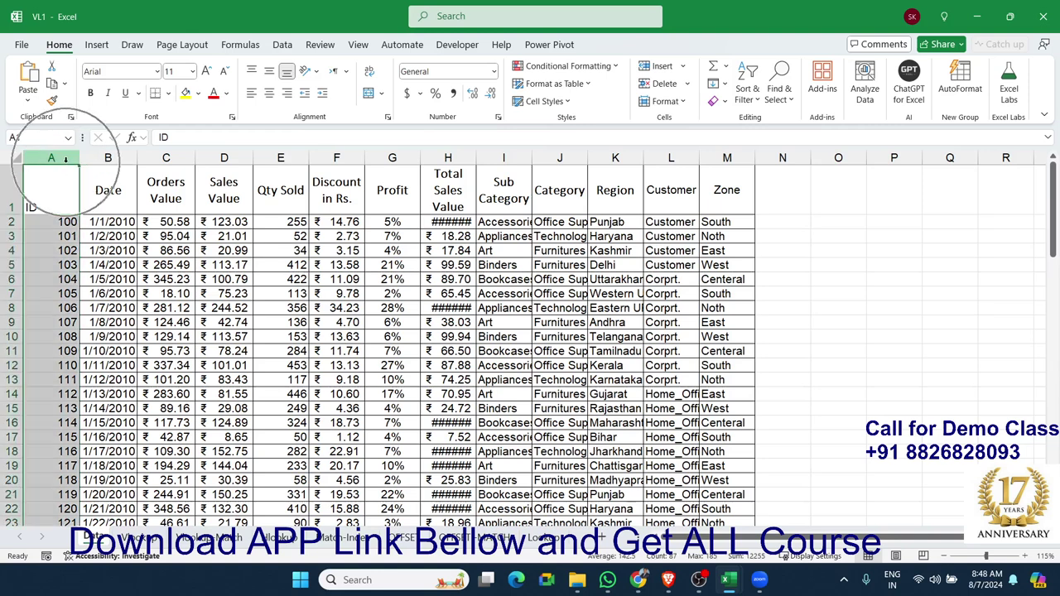
{"action": "left_click", "coordinate": [65, 158]}
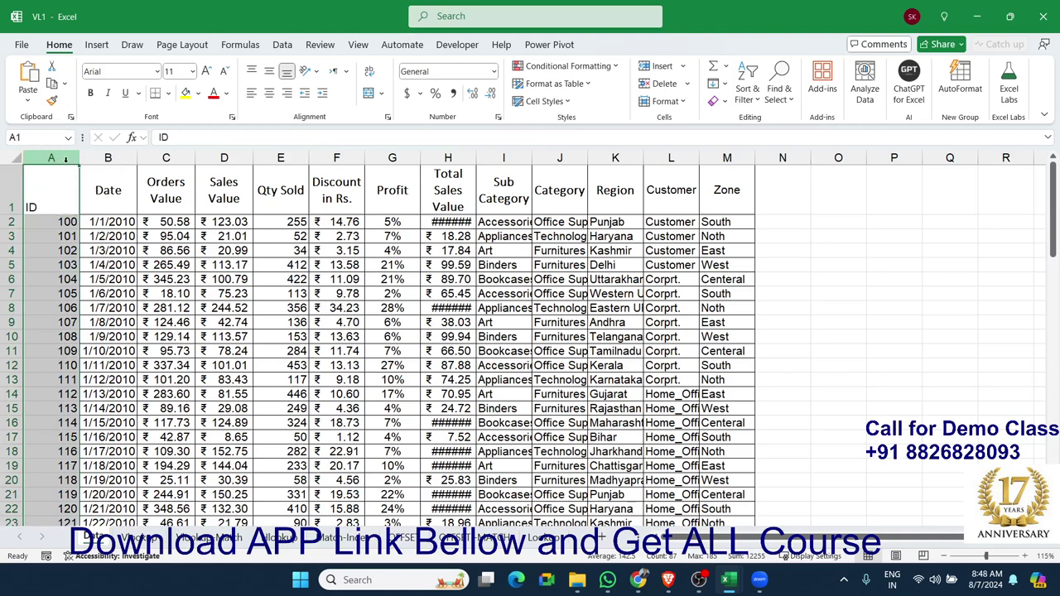
{"action": "left_click", "coordinate": [66, 157]}
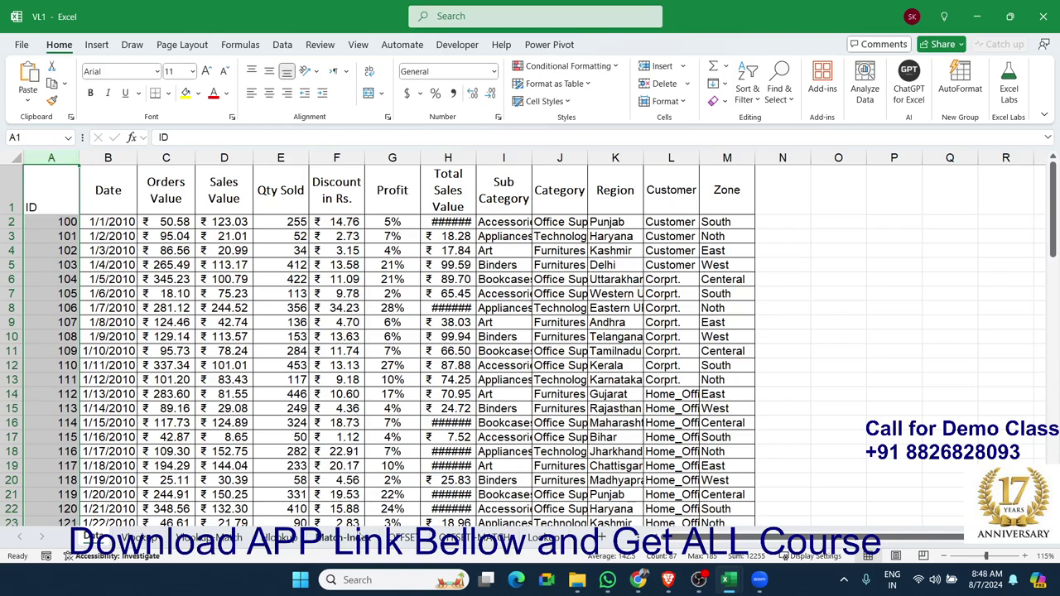
{"action": "left_click", "coordinate": [358, 537]}
{"action": "left_click", "coordinate": [384, 313]}
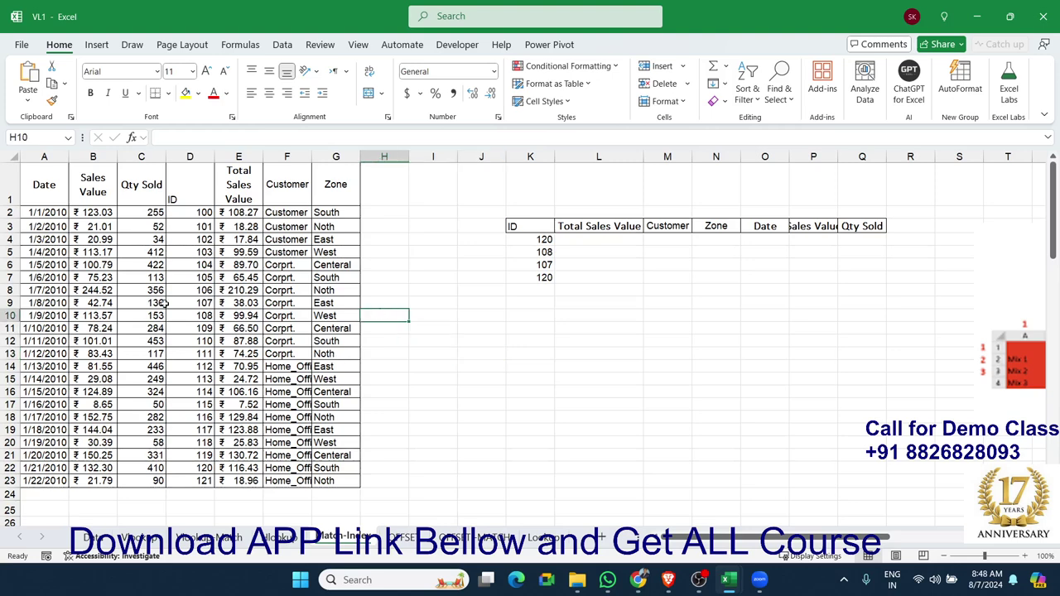
{"action": "mouse_move", "coordinate": [195, 184]}
{"action": "left_mouse_down"}
{"action": "mouse_move", "coordinate": [199, 480]}
{"action": "mouse_move", "coordinate": [199, 187]}
{"action": "left_mouse_up"}
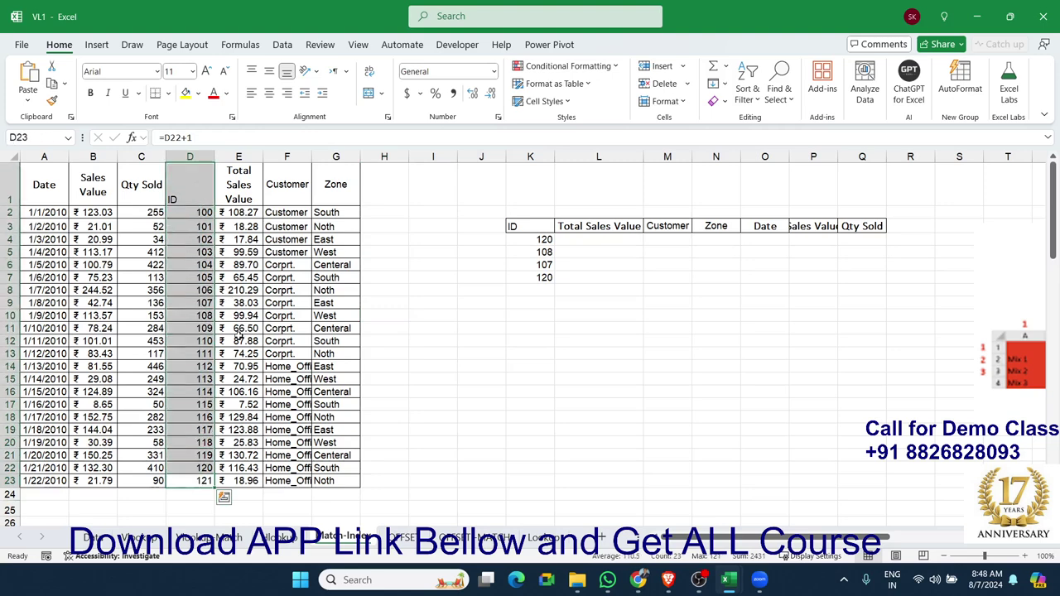
{"action": "left_click", "coordinate": [219, 300]}
{"action": "mouse_move", "coordinate": [203, 192]}
{"action": "left_mouse_down"}
{"action": "mouse_move", "coordinate": [305, 188]}
{"action": "mouse_move", "coordinate": [334, 479]}
{"action": "mouse_move", "coordinate": [106, 480]}
{"action": "left_mouse_up"}
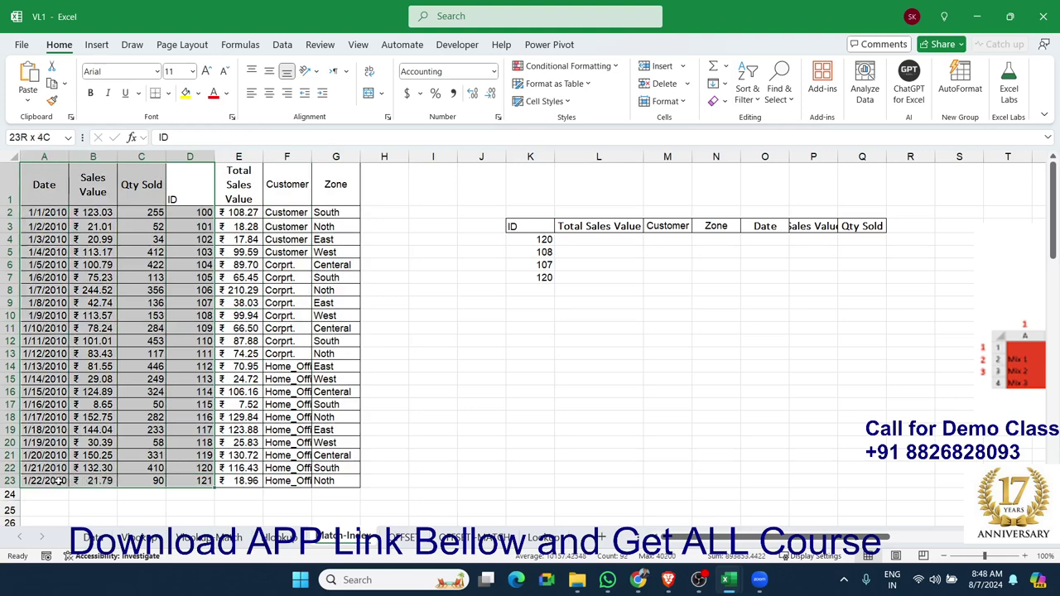
{"action": "left_click_drag", "start_coordinate": [106, 481], "coordinate": [38, 482]}
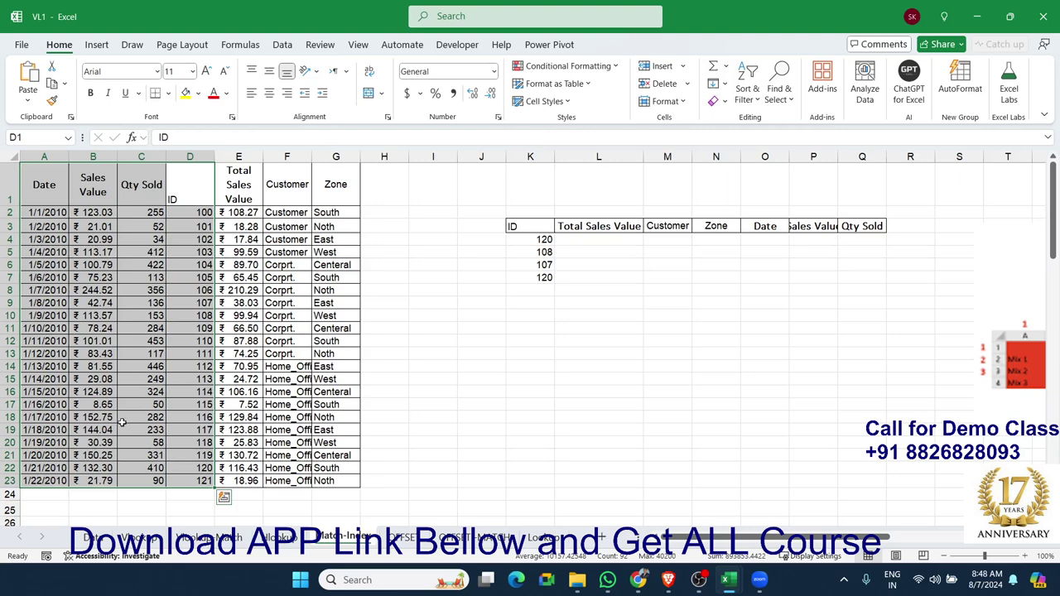
{"action": "left_click", "coordinate": [197, 251]}
{"action": "left_click", "coordinate": [535, 319]}
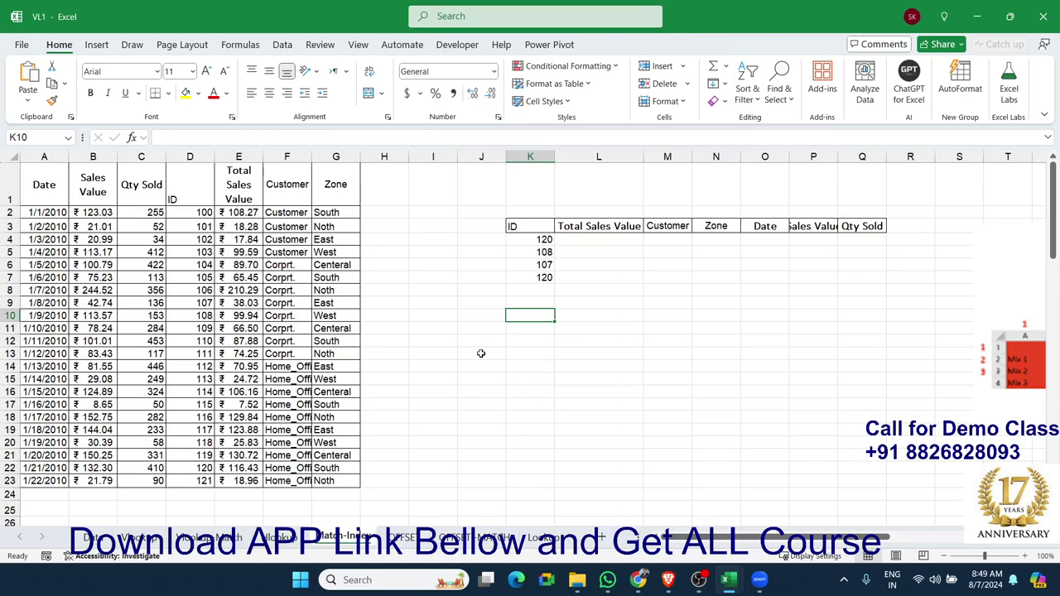
{"action": "scroll", "coordinate": [480, 354], "scroll_direction": "up", "scroll_amount": 4}
{"action": "scroll", "coordinate": [481, 354], "scroll_direction": "up", "scroll_amount": 1}
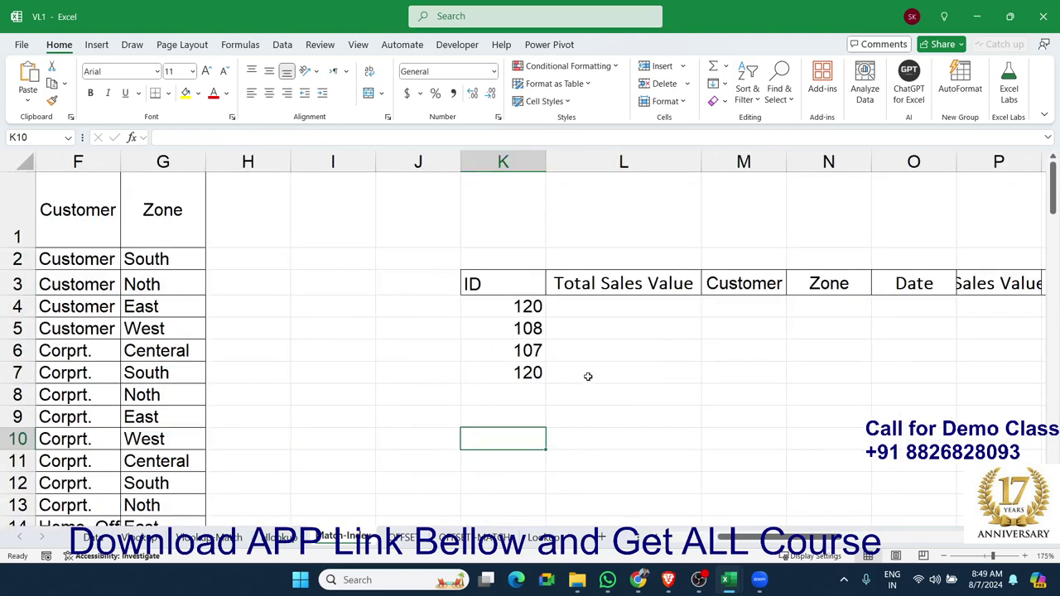
Step: Delete the IDs in K5:K7 so only ID 120 remains, and begin a MATCH formula below
{"action": "left_click", "coordinate": [588, 376]}
{"action": "key", "text": "Down"}
{"action": "key", "text": "Left"}
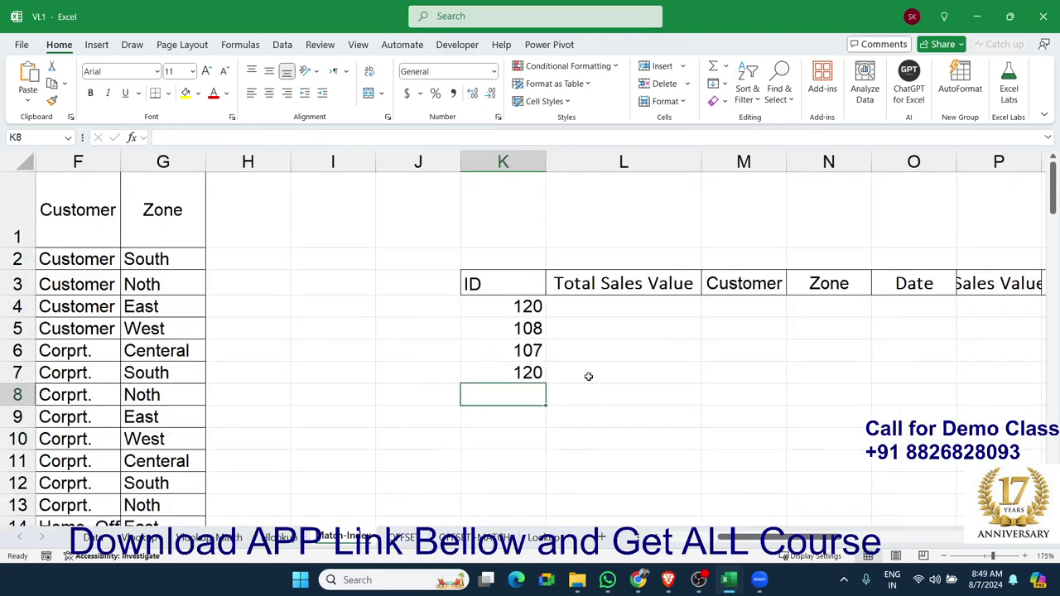
{"action": "key", "text": "Up"}
{"action": "key", "text": "Up"}
{"action": "key", "text": "Up"}
{"action": "key", "text": "Up"}
{"action": "key", "text": "Down"}
{"action": "key", "text": "shift+Down"}
{"action": "key", "text": "shift+Down"}
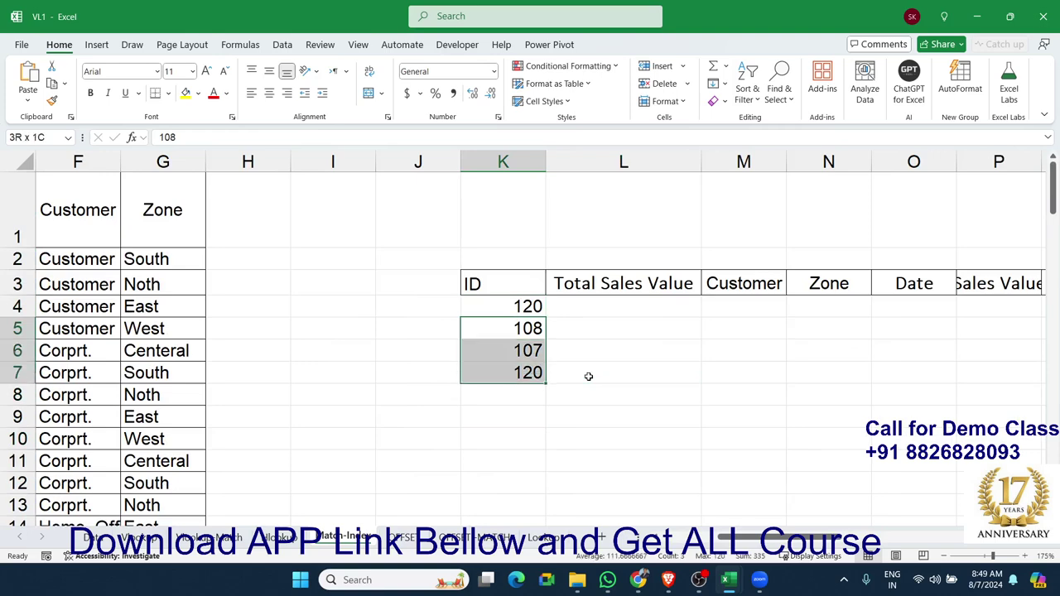
{"action": "key", "text": "Delete"}
{"action": "key", "text": "Down"}
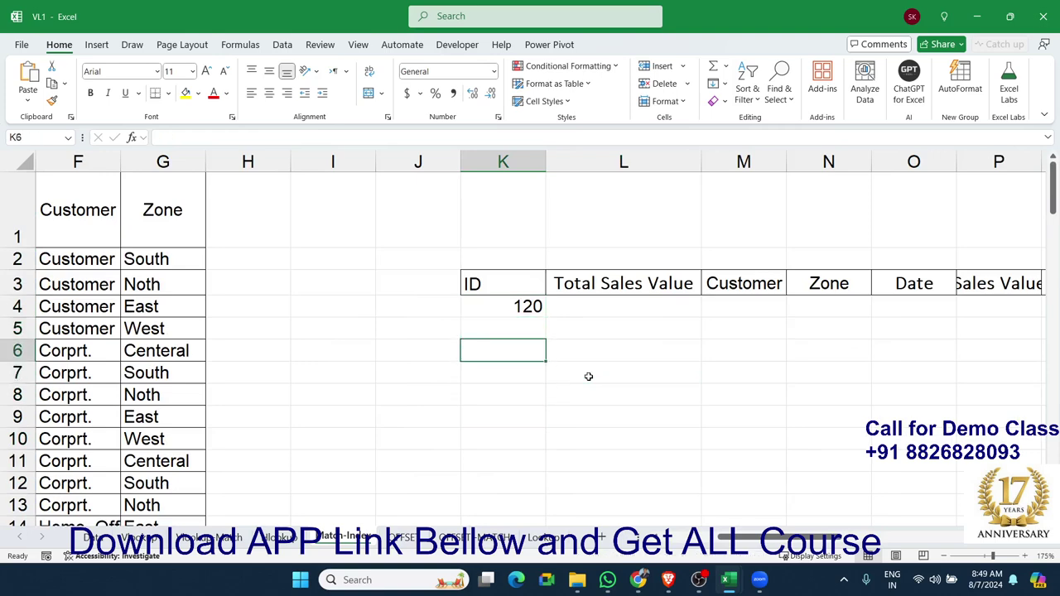
{"action": "type", "text": "=matc"}
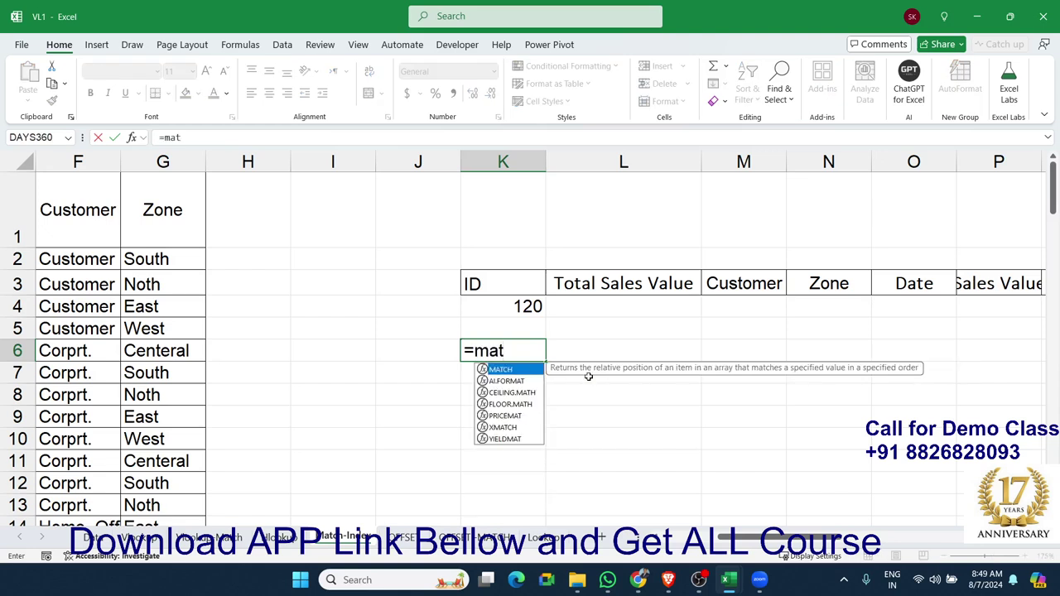
{"action": "key", "text": "Tab"}
{"action": "key", "text": "Up"}
{"action": "key", "text": "Up"}
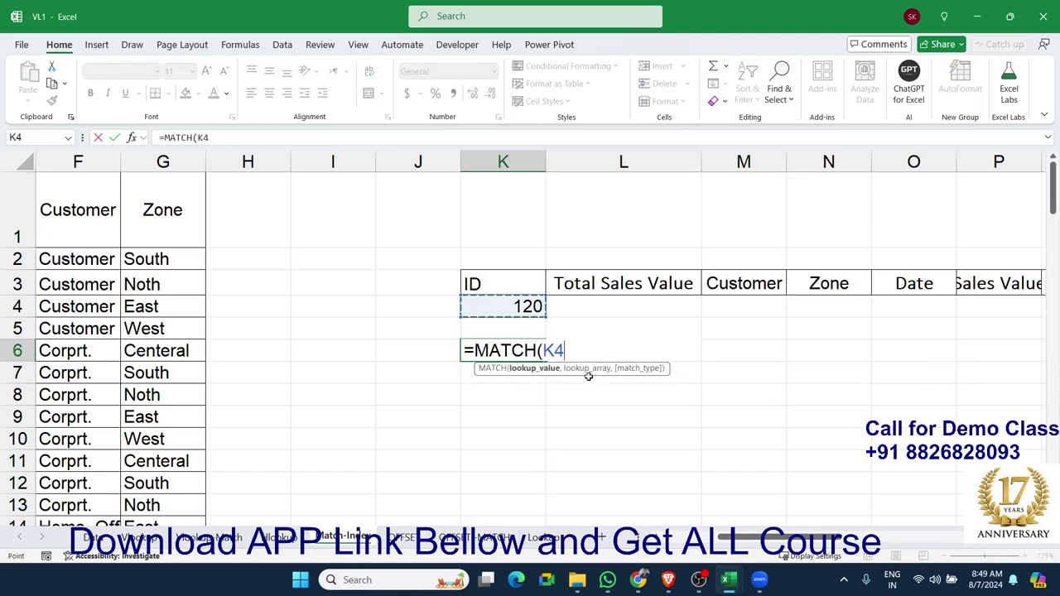
{"action": "type", "text": ","}
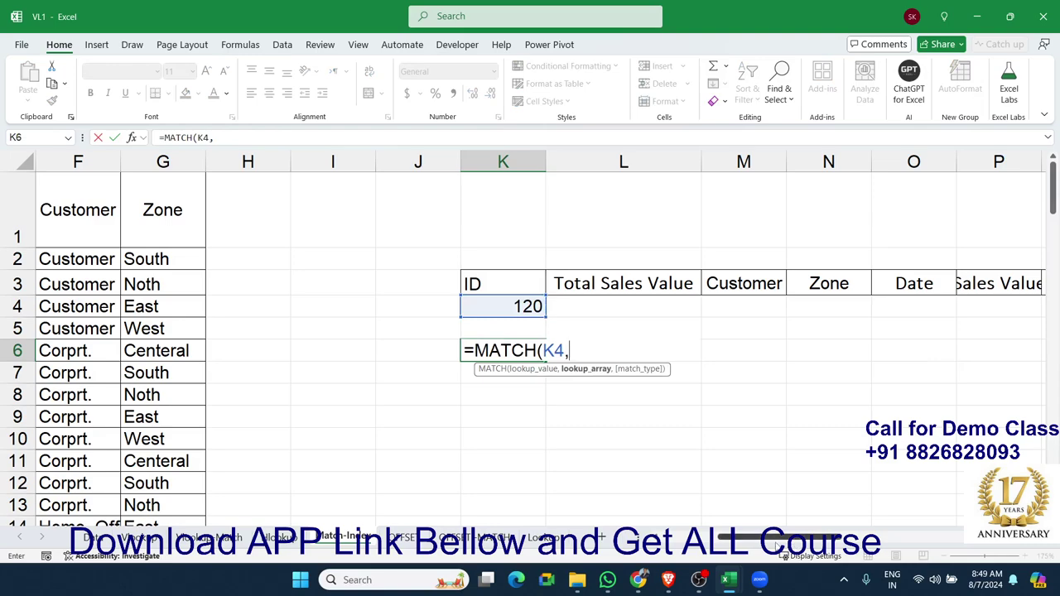
{"action": "scroll", "coordinate": [377, 236], "scroll_direction": "left", "scroll_amount": 3}
{"action": "left_click", "coordinate": [365, 222]}
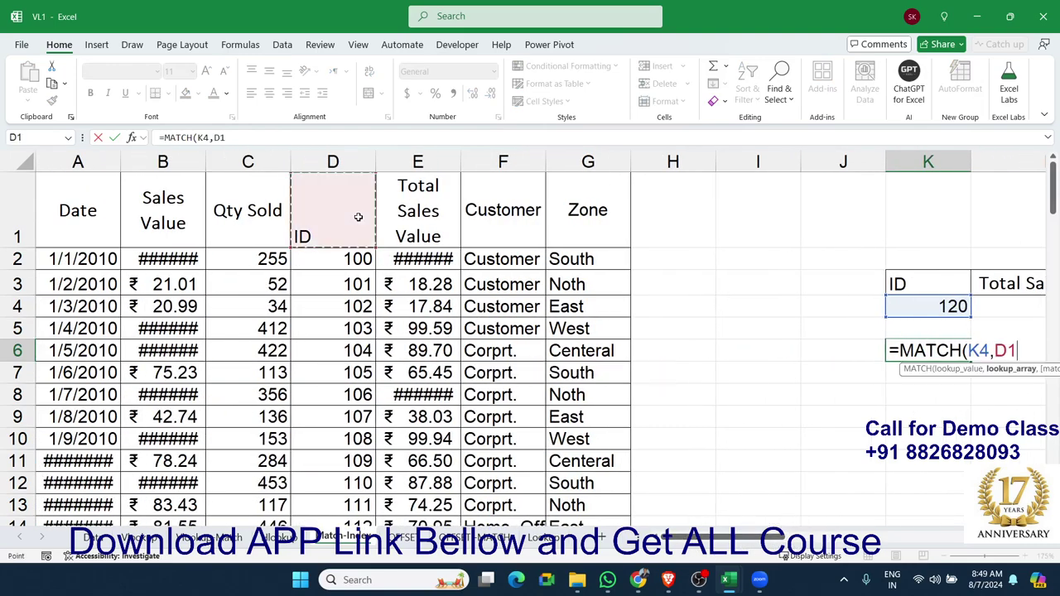
{"action": "scroll", "coordinate": [365, 248], "scroll_direction": "down", "scroll_amount": 3}
{"action": "left_click", "coordinate": [354, 459], "text": "shift"}
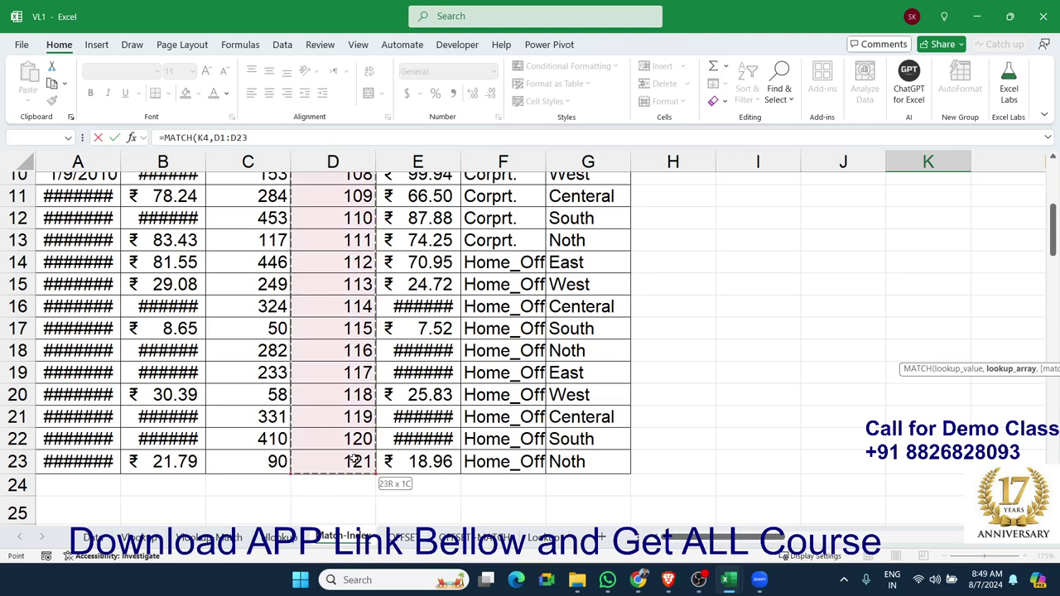
{"action": "scroll", "coordinate": [354, 460], "scroll_direction": "up", "scroll_amount": 3}
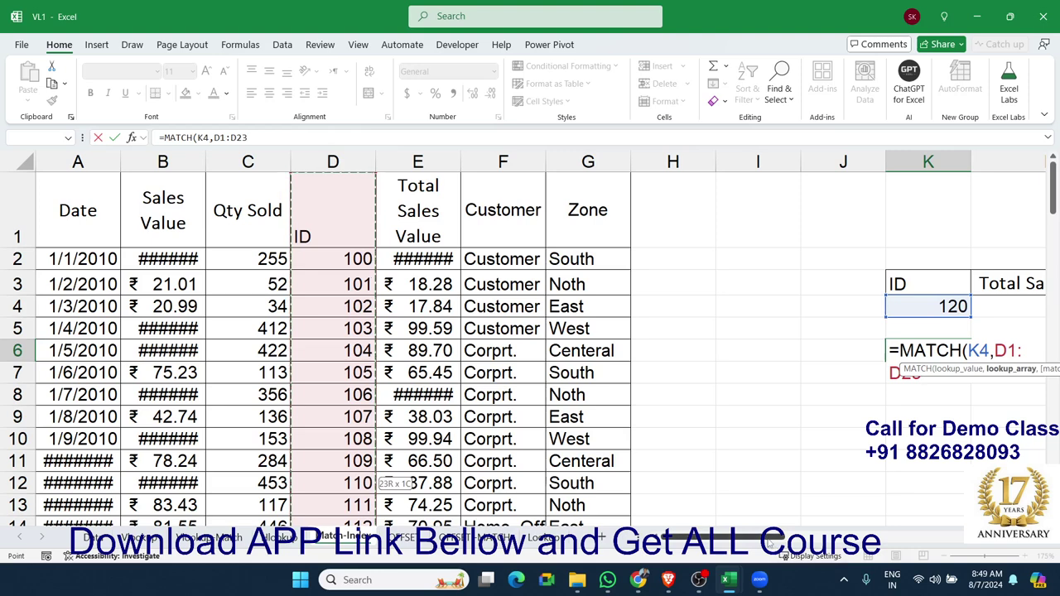
{"action": "left_click_drag", "start_coordinate": [771, 538], "coordinate": [805, 538]}
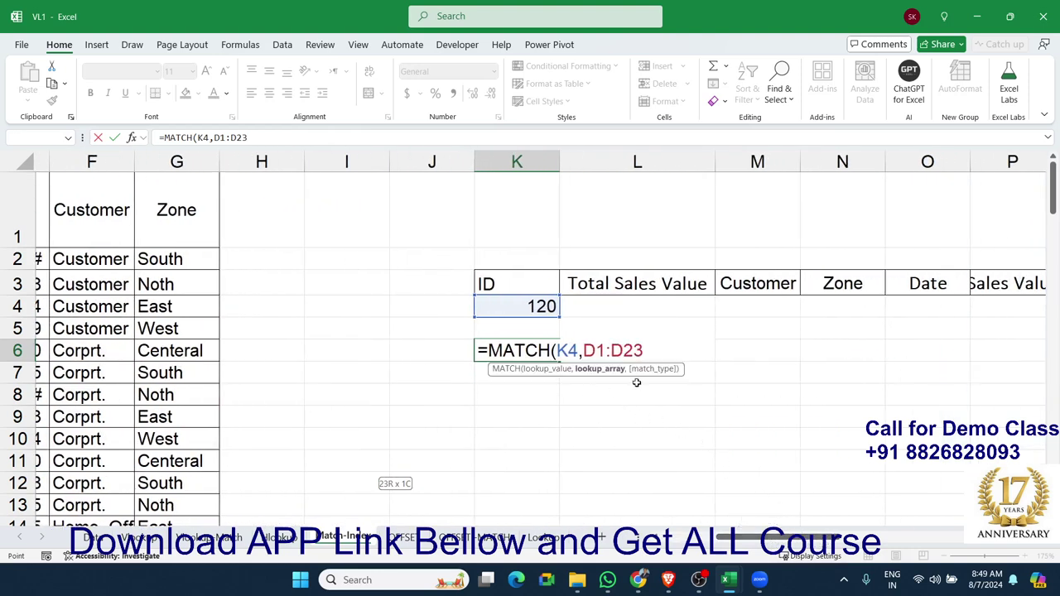
{"action": "type", "text": ",0"}
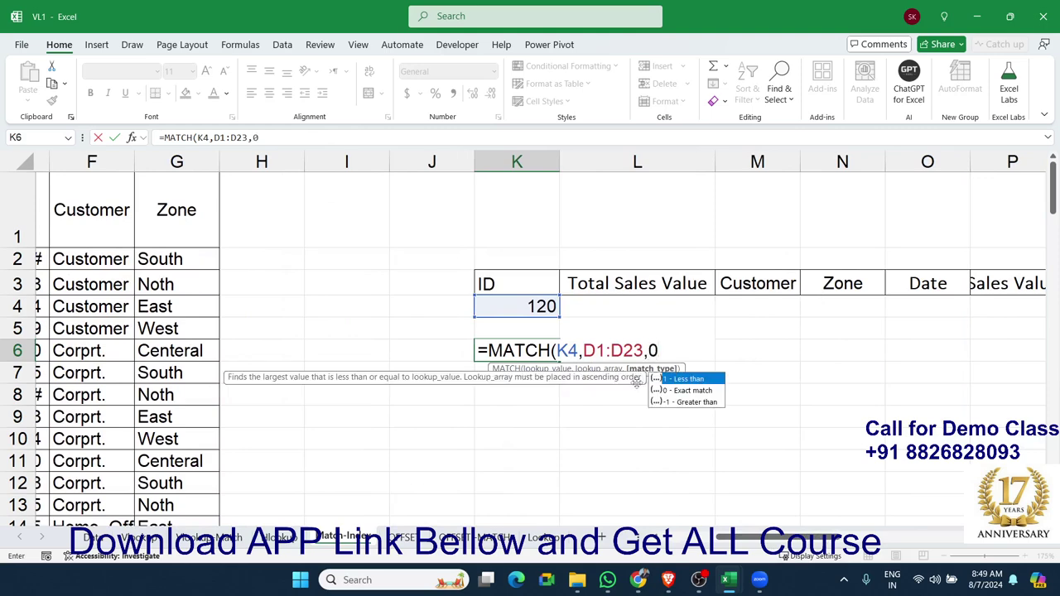
{"action": "type", "text": ")"}
{"action": "key", "text": "Return"}
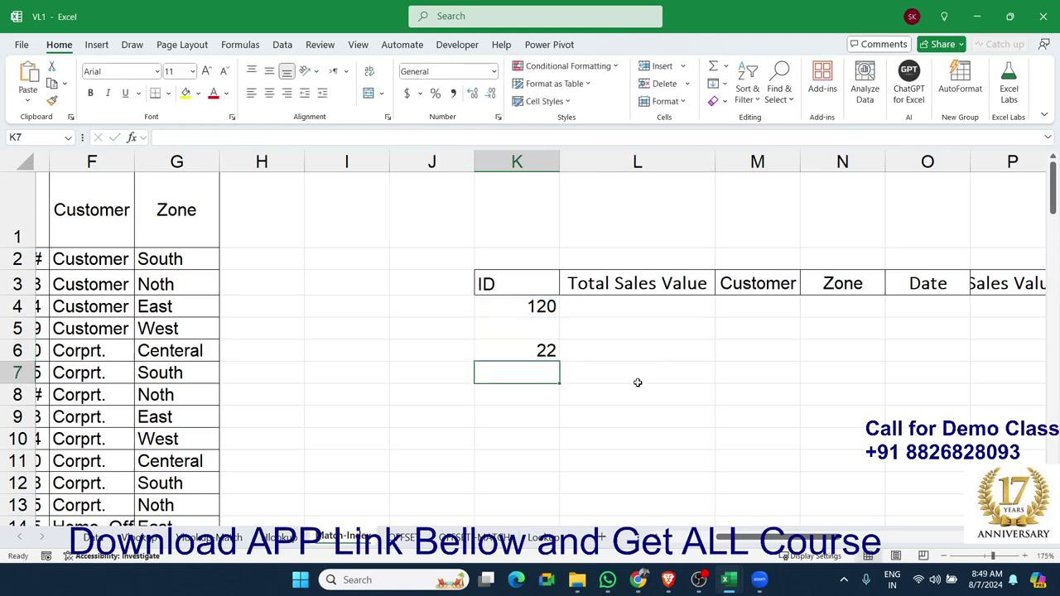
{"action": "key", "text": "Up"}
{"action": "left_click_drag", "start_coordinate": [800, 537], "coordinate": [771, 537]}
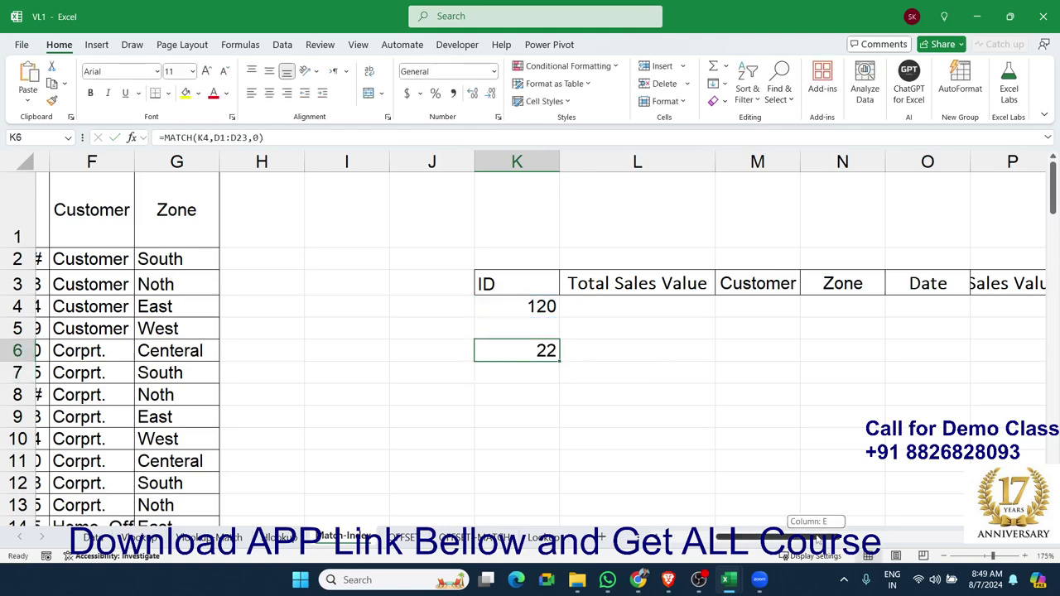
{"action": "left_click", "coordinate": [365, 484]}
{"action": "scroll", "coordinate": [364, 484], "scroll_direction": "down", "scroll_amount": 3}
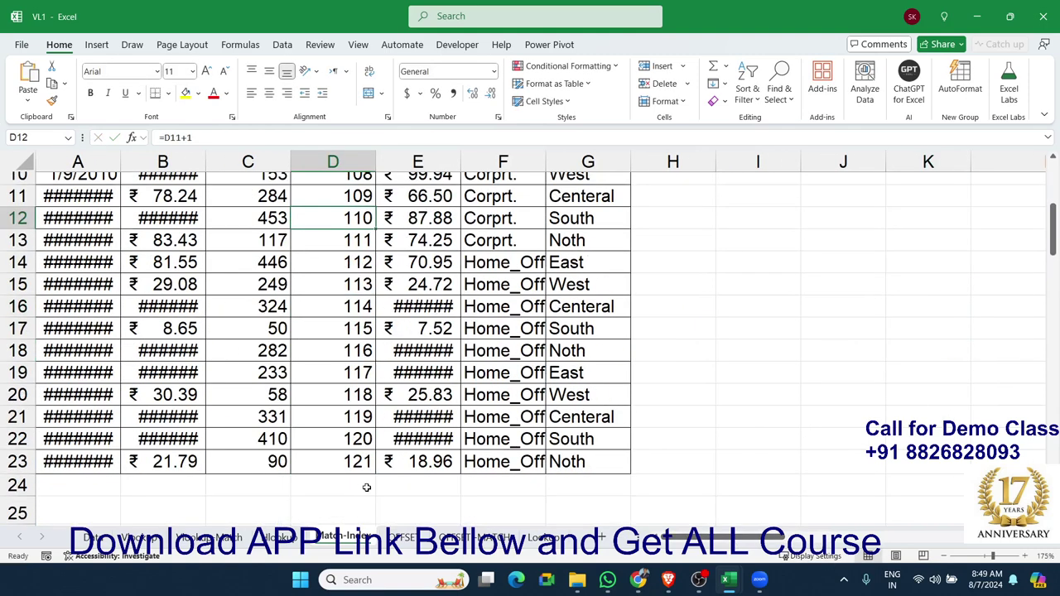
{"action": "left_click", "coordinate": [353, 440]}
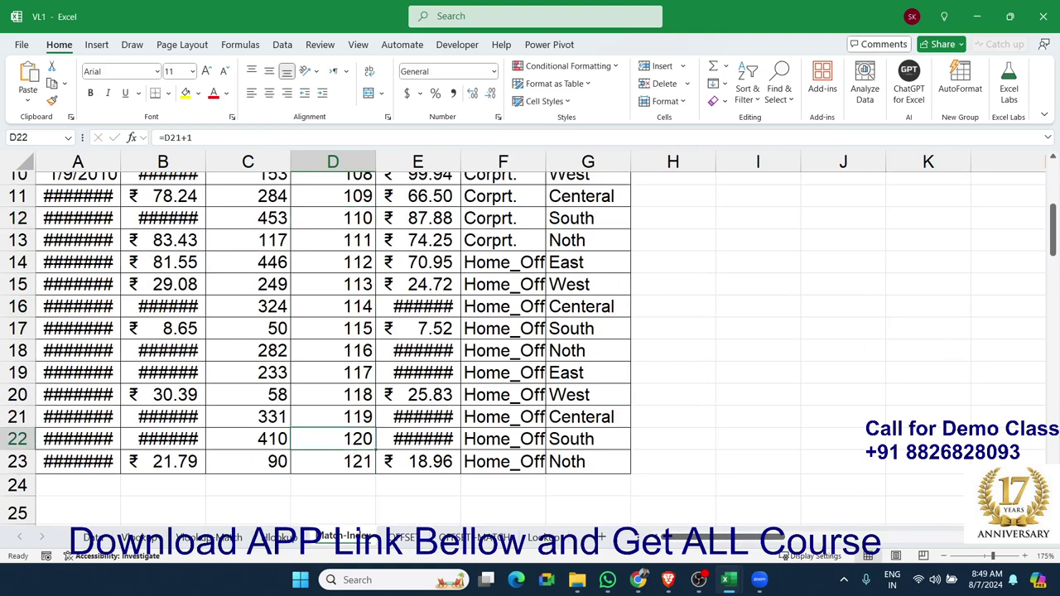
{"action": "scroll", "coordinate": [256, 439], "scroll_direction": "up", "scroll_amount": 3}
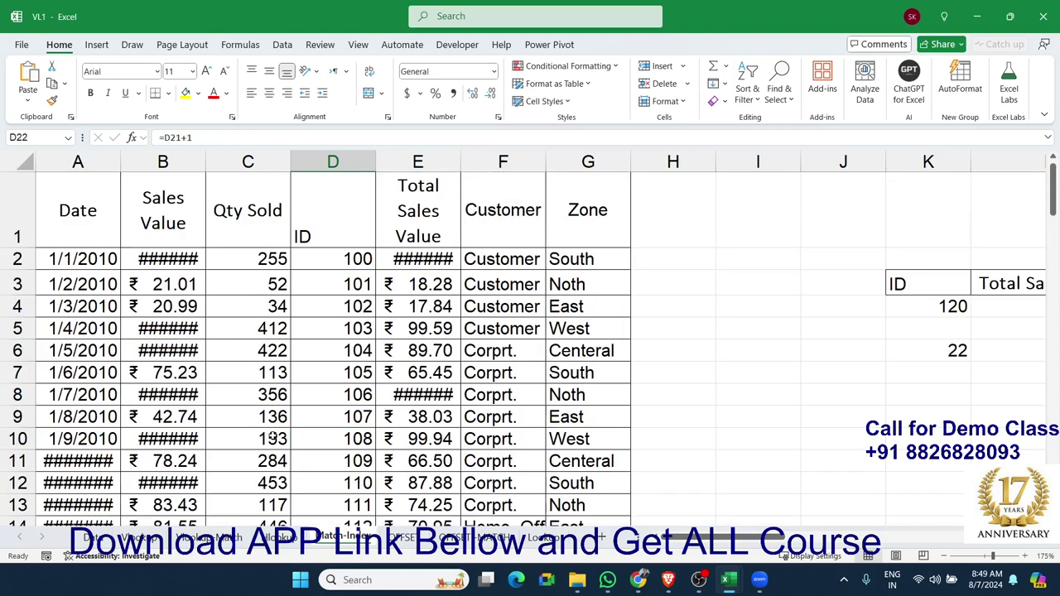
{"action": "left_click", "coordinate": [343, 229]}
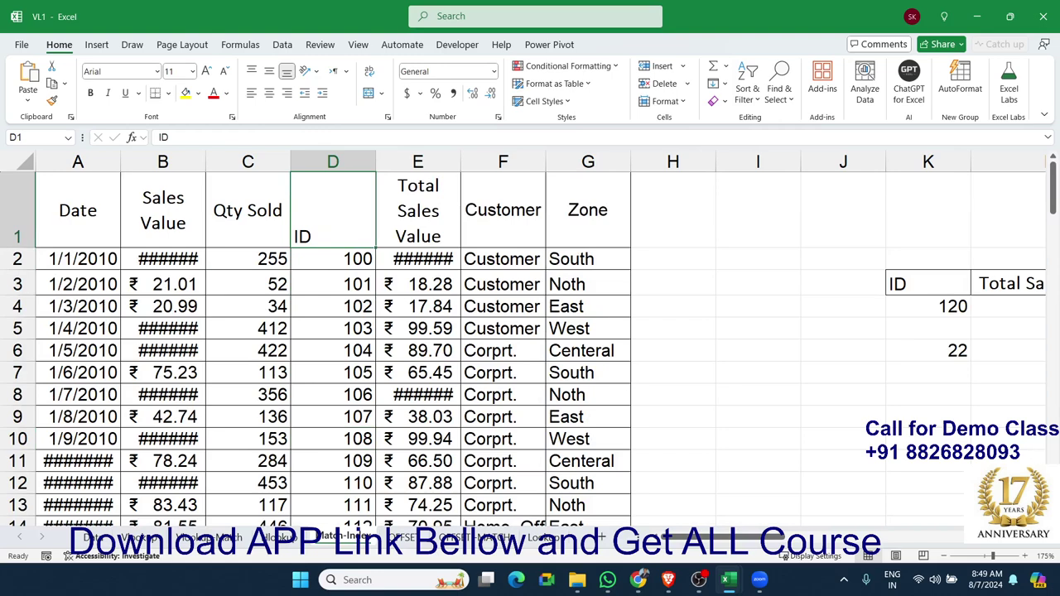
{"action": "scroll", "coordinate": [870, 480], "scroll_direction": "right", "scroll_amount": 2}
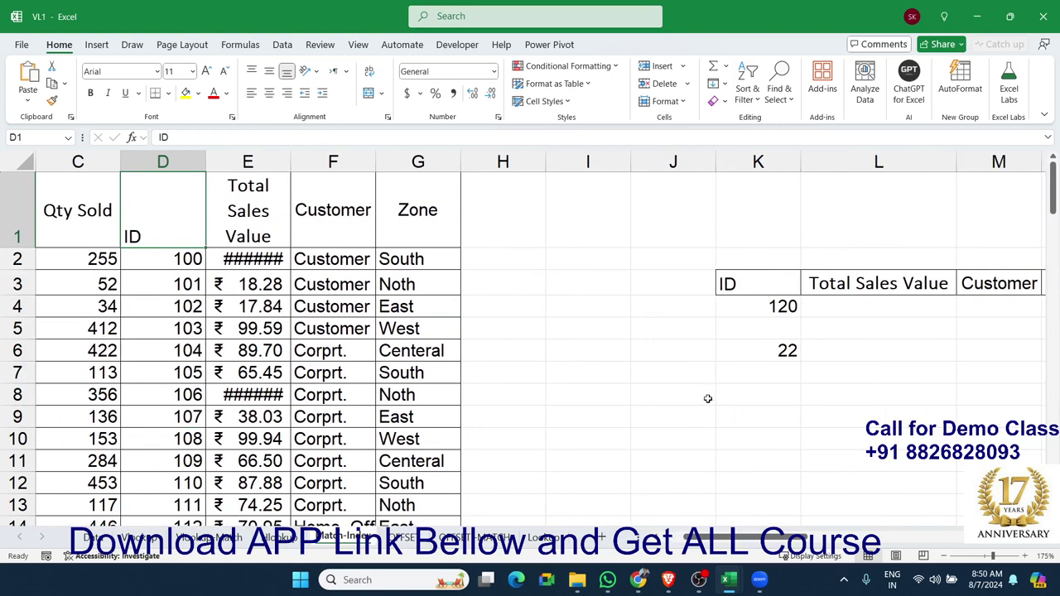
Step: Enter =INDEX(A1:G23,22,5) in J8 to pull a value from row 22
{"action": "left_click", "coordinate": [693, 389]}
{"action": "type", "text": "=i"}
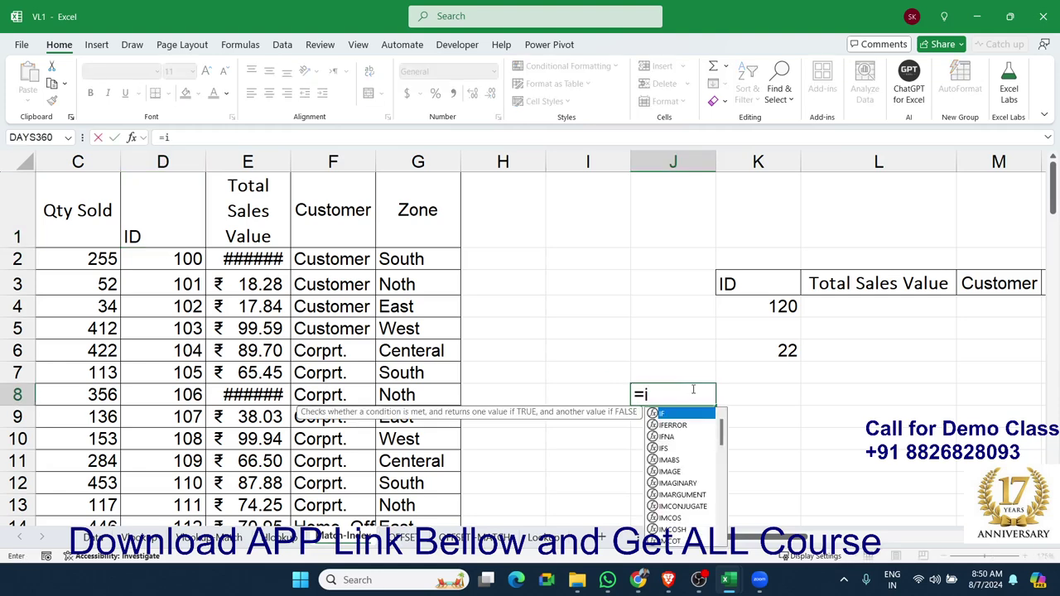
{"action": "type", "text": "nd"}
{"action": "key", "text": "Tab"}
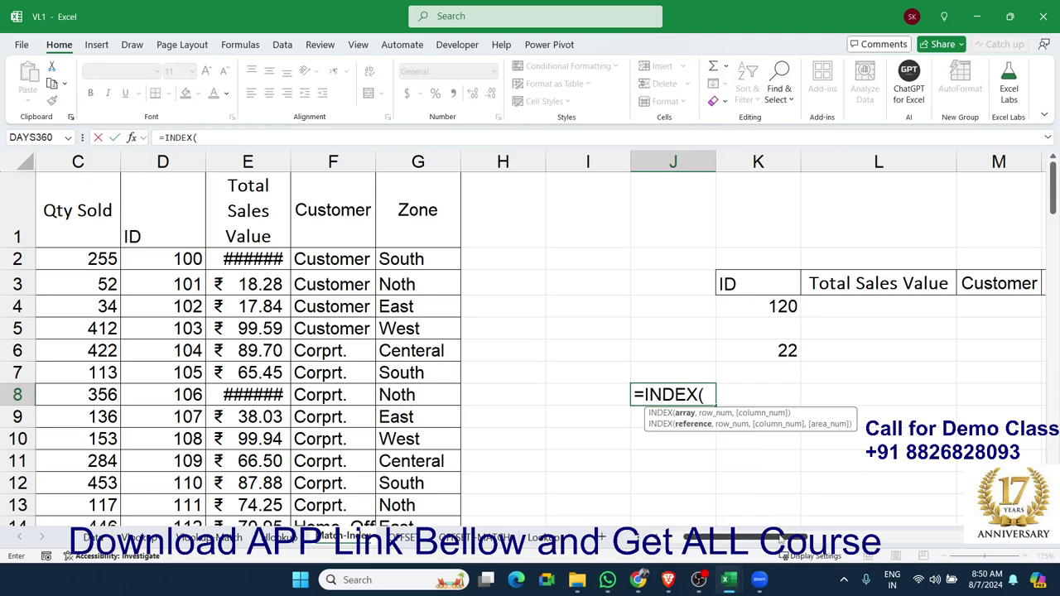
{"action": "left_click_drag", "start_coordinate": [783, 539], "coordinate": [744, 538]}
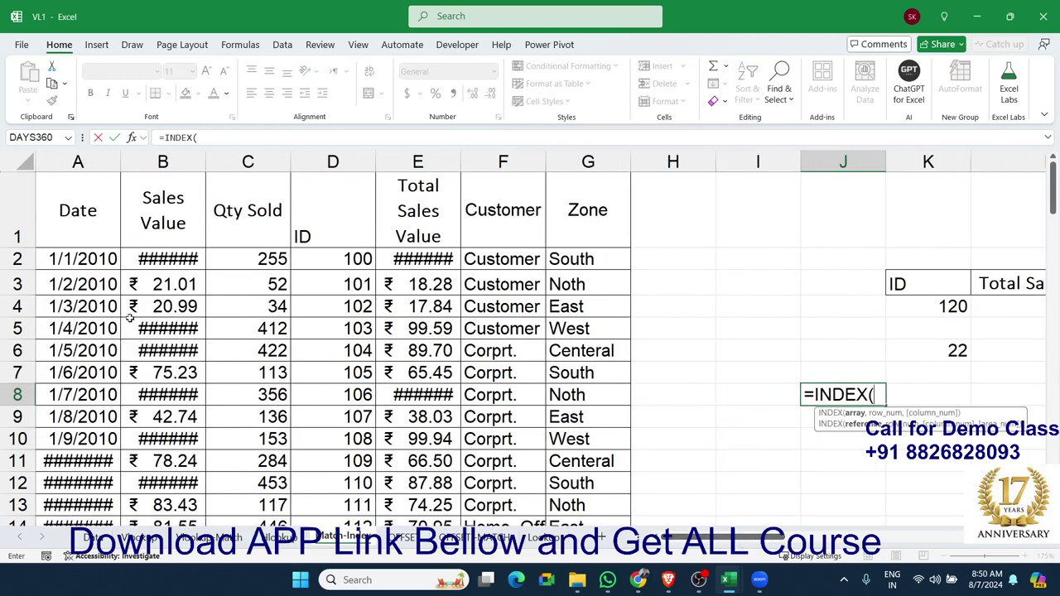
{"action": "left_click_drag", "start_coordinate": [77, 220], "coordinate": [637, 494]}
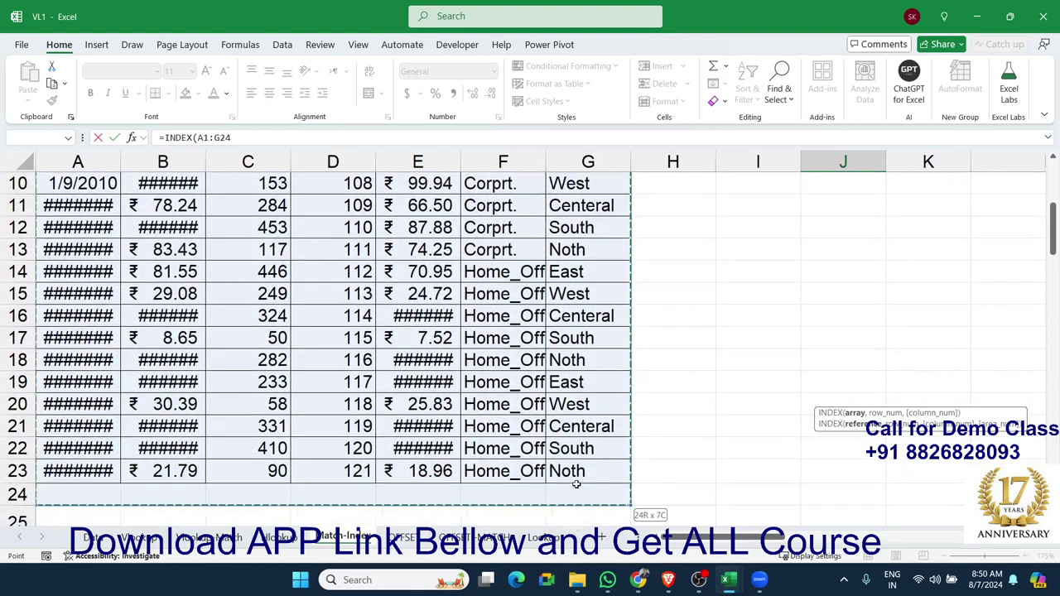
{"action": "left_click_drag", "start_coordinate": [577, 532], "coordinate": [576, 486]}
{"action": "scroll", "coordinate": [723, 542], "scroll_direction": "right", "scroll_amount": 3}
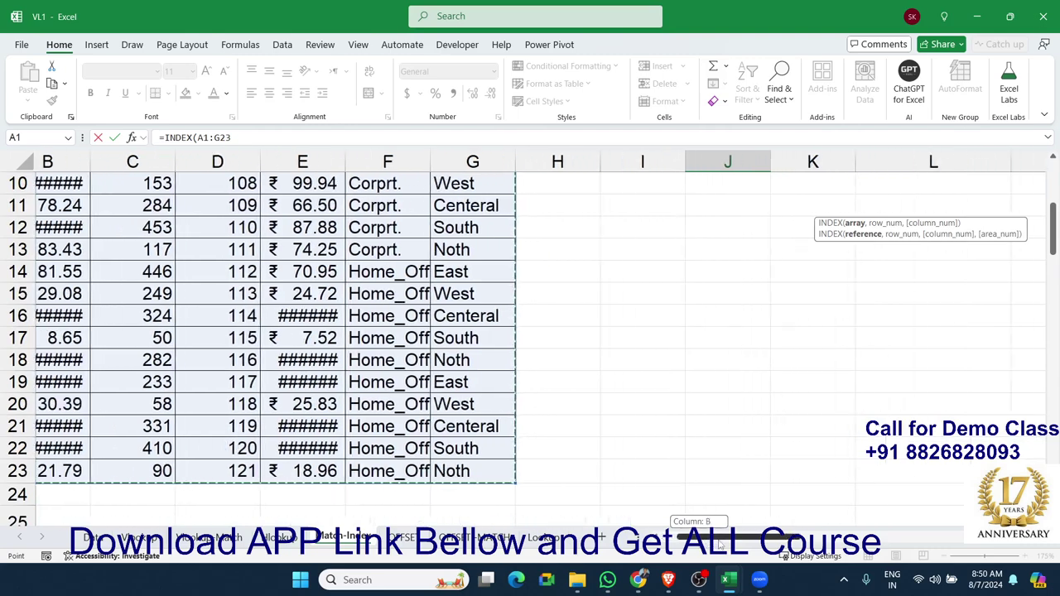
{"action": "scroll", "coordinate": [724, 543], "scroll_direction": "up", "scroll_amount": 3}
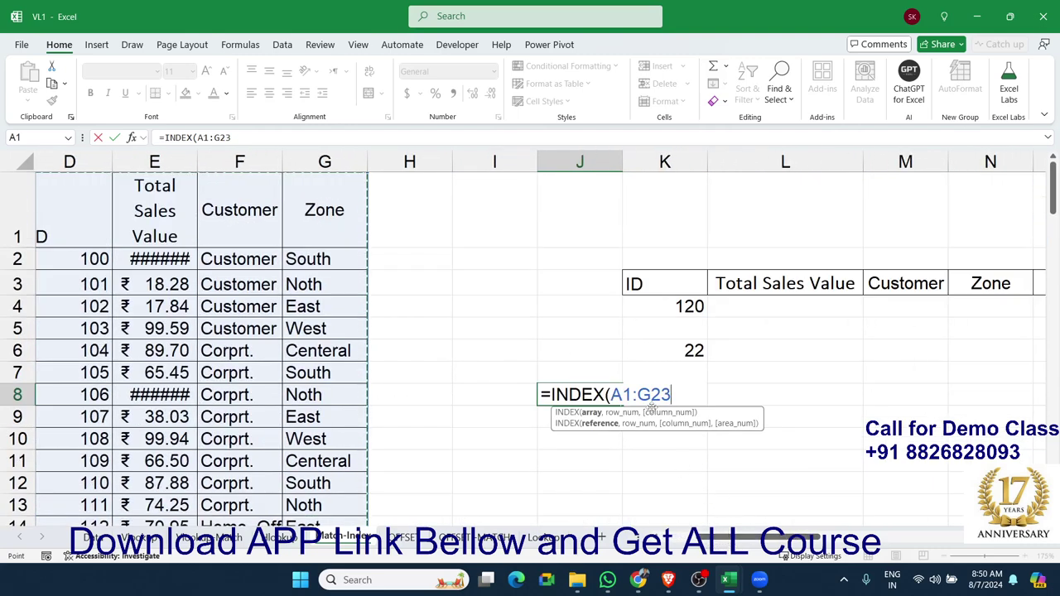
{"action": "type", "text": ","}
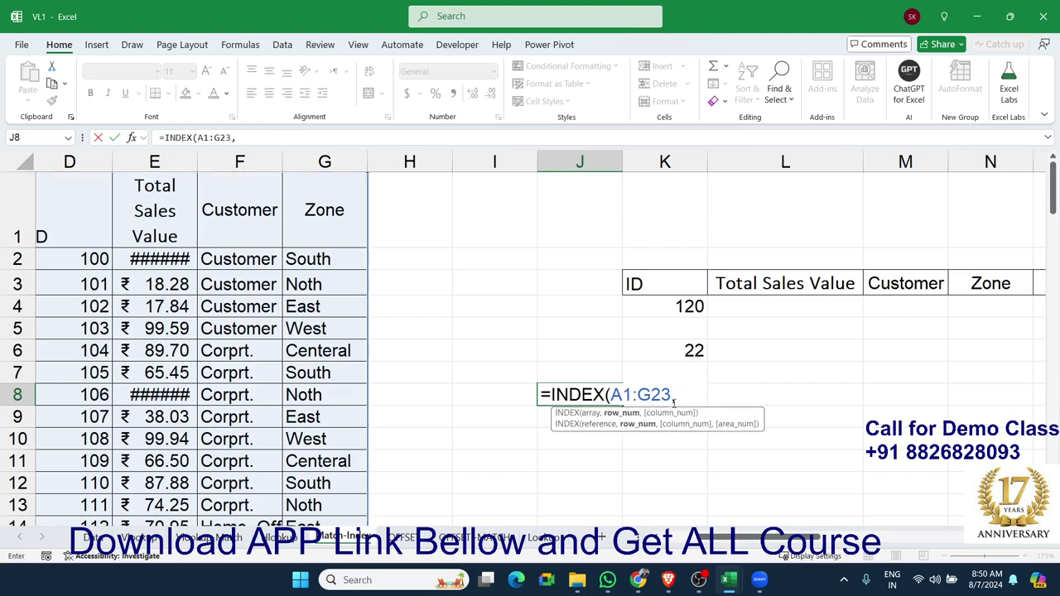
{"action": "type", "text": "2"}
{"action": "type", "text": "2,"}
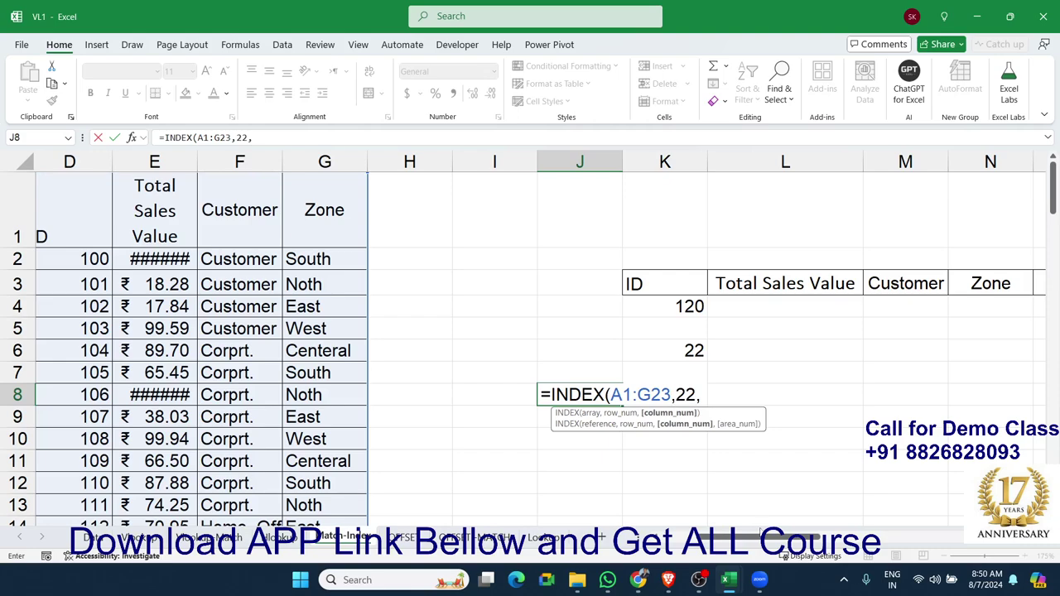
{"action": "left_click_drag", "start_coordinate": [770, 536], "coordinate": [724, 536]}
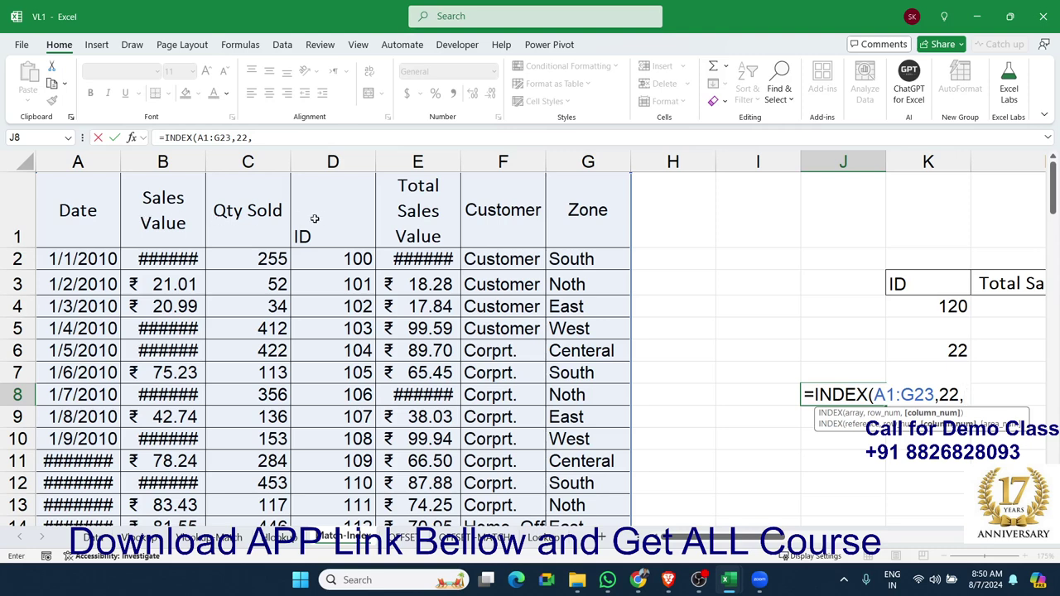
{"action": "type", "text": "5"}
{"action": "key", "text": "Return"}
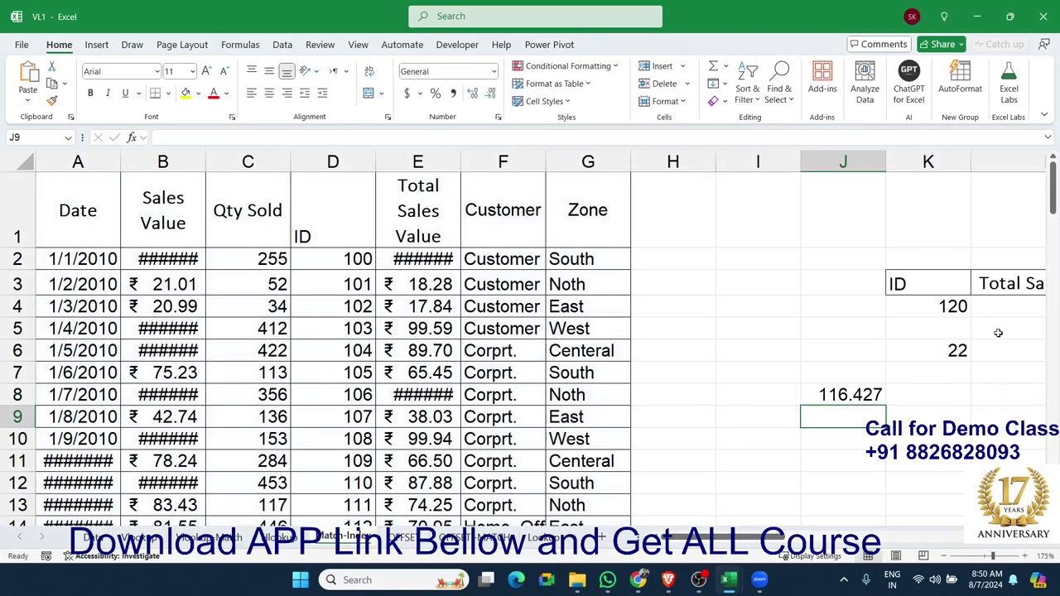
Step: Change J8's INDEX column argument from 5 to 2
{"action": "double_click", "coordinate": [849, 395]}
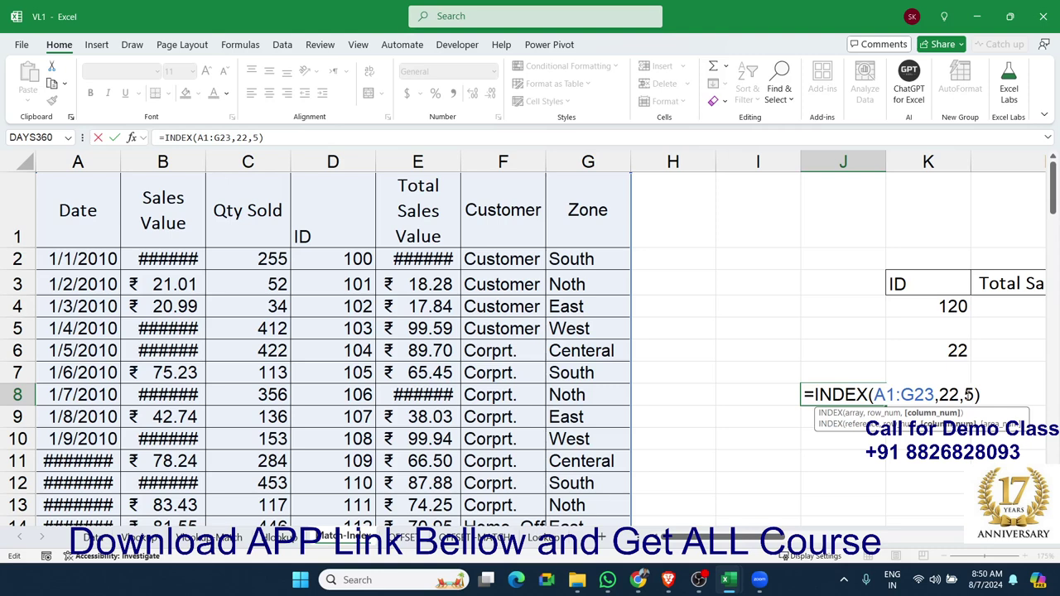
{"action": "key", "text": "BackSpace"}
{"action": "type", "text": "2"}
{"action": "key", "text": "Return"}
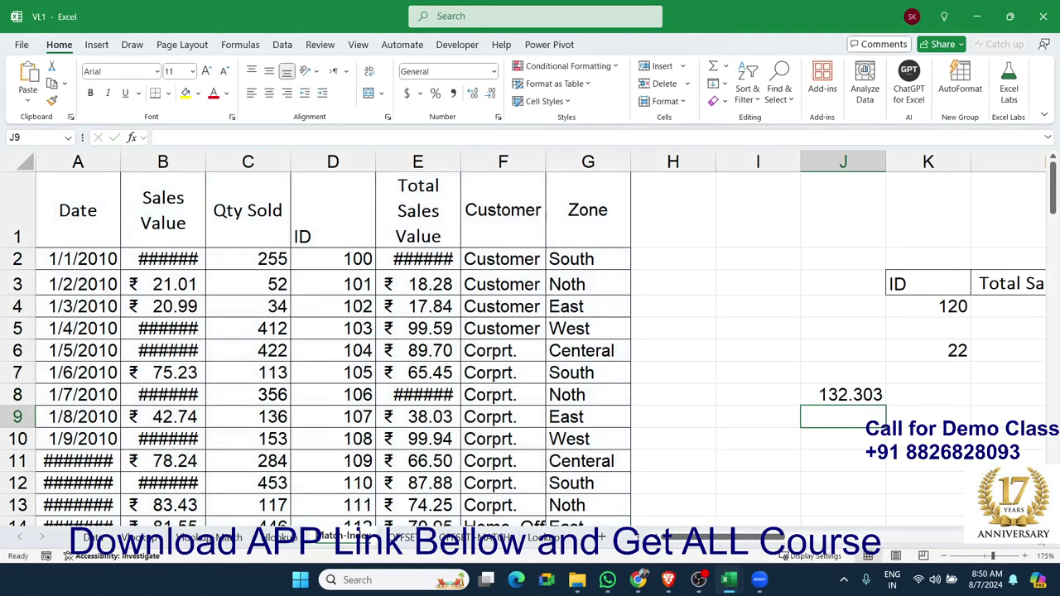
{"action": "scroll", "coordinate": [772, 397], "scroll_direction": "right", "scroll_amount": 2}
{"action": "left_click", "coordinate": [772, 396]}
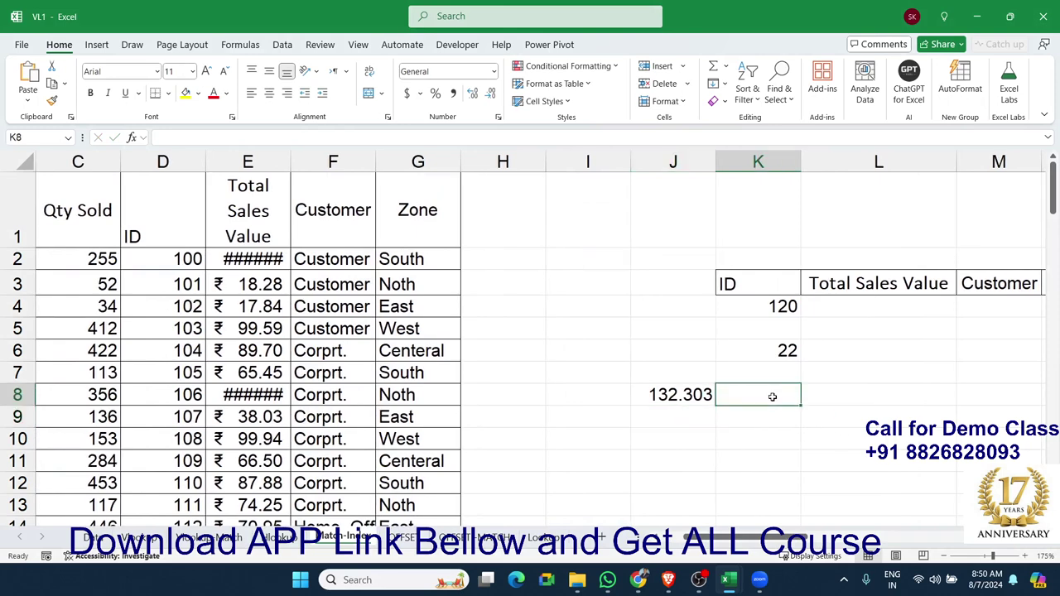
Step: Start an INDEX formula in K8, discarding the mistaken D1 reference
{"action": "type", "text": "=i"}
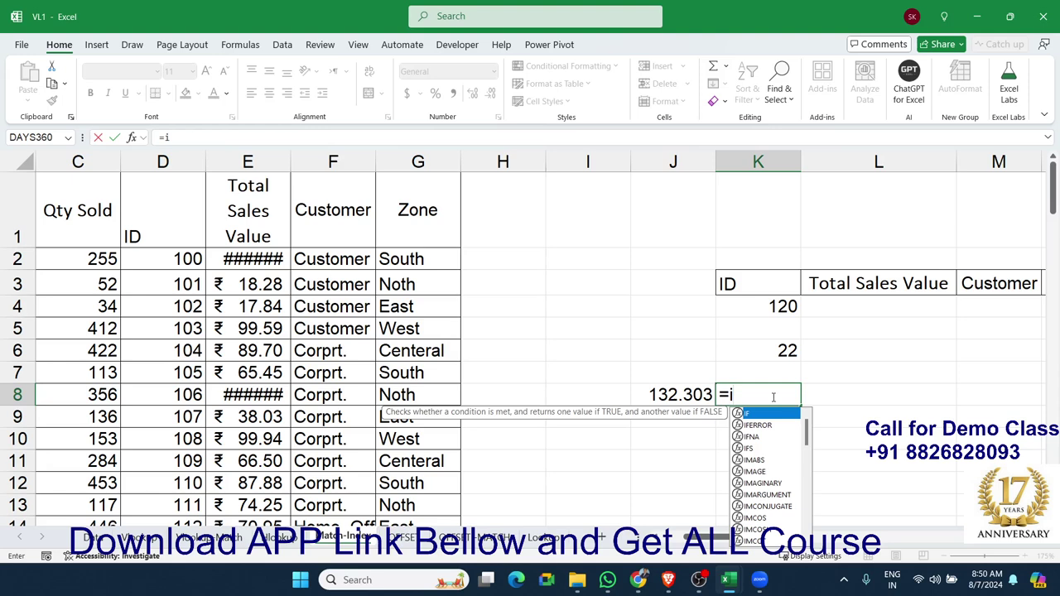
{"action": "type", "text": "nd"}
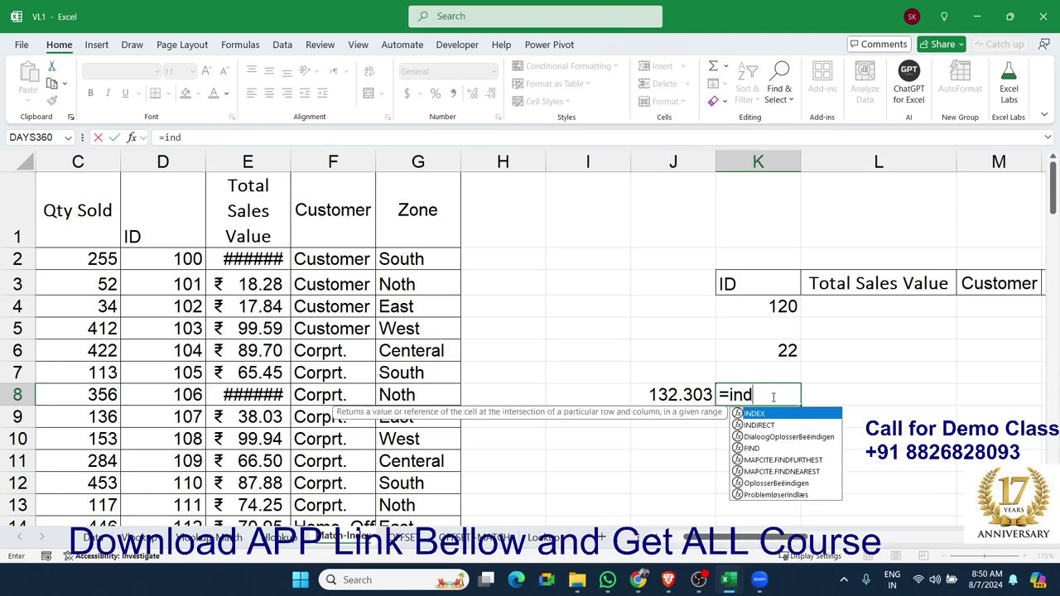
{"action": "key", "text": "Tab"}
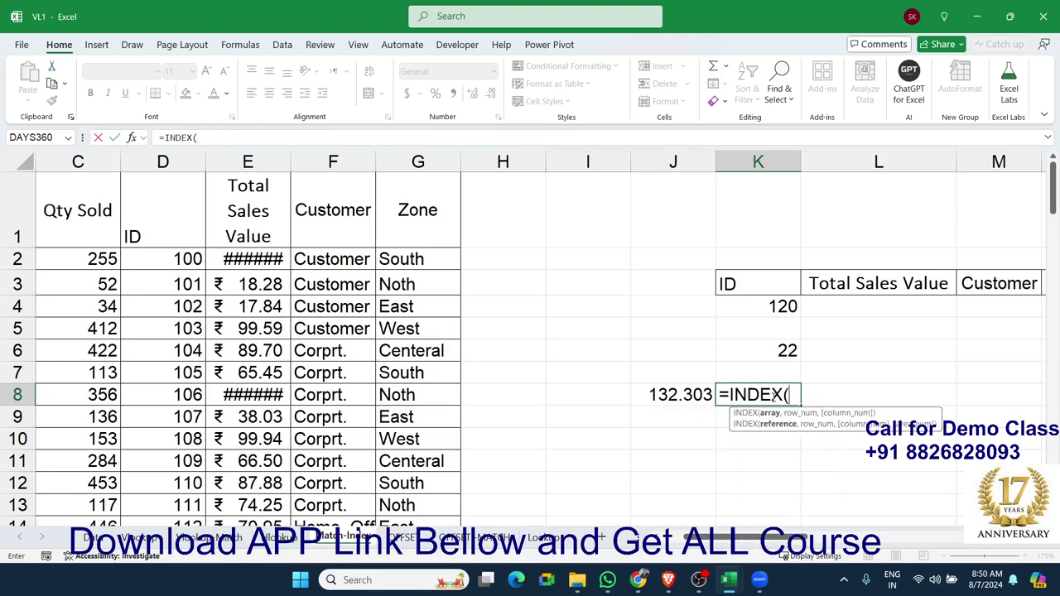
{"action": "left_click", "coordinate": [137, 224]}
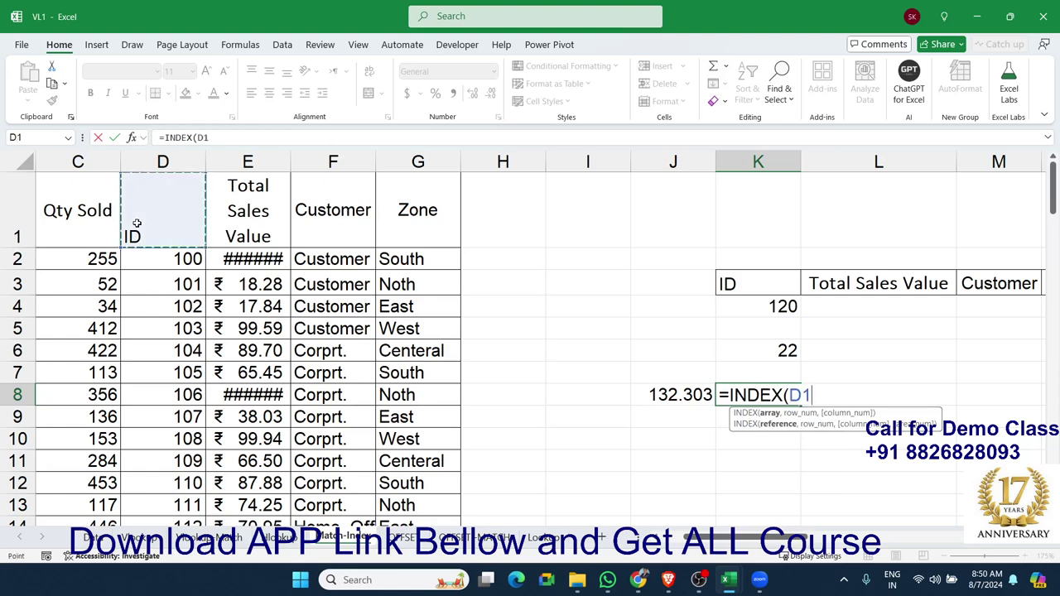
{"action": "key", "text": "ctrl+shift+Down"}
{"action": "key", "text": "ctrl+z"}
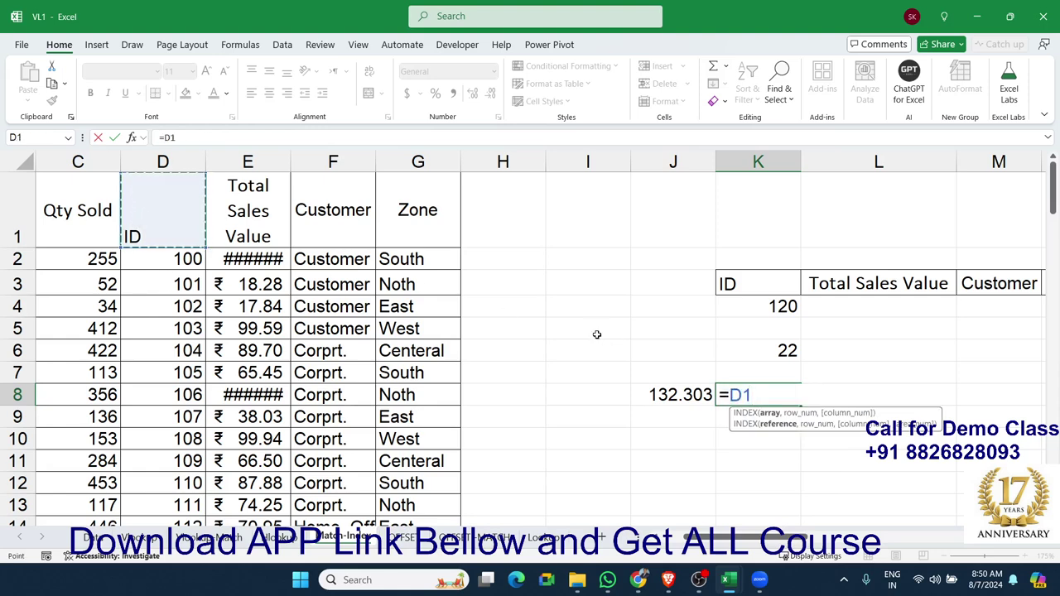
{"action": "key", "text": "Escape"}
{"action": "type", "text": "="}
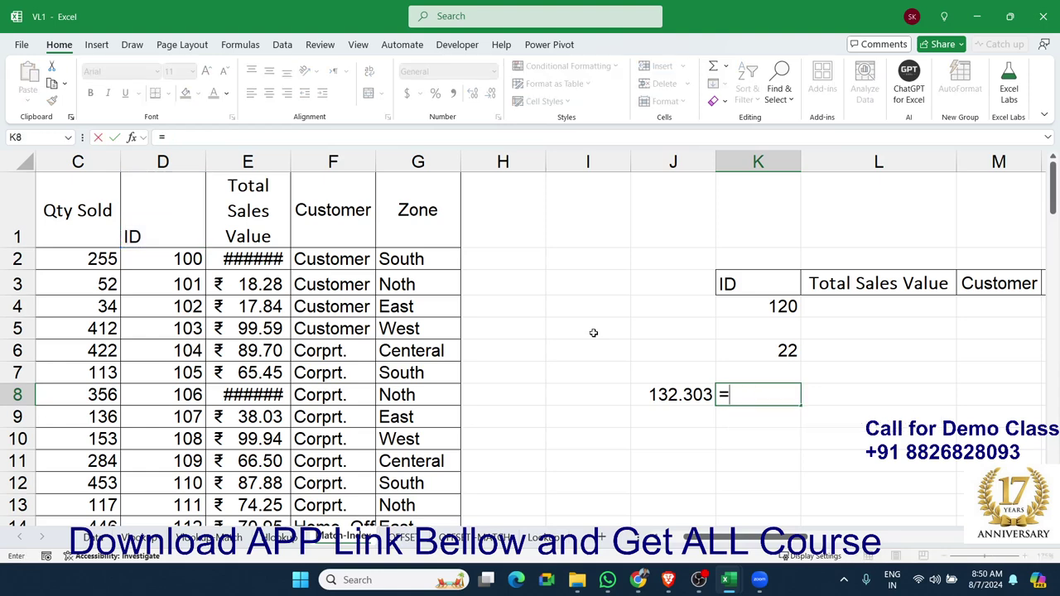
{"action": "type", "text": "ind"}
{"action": "key", "text": "Tab"}
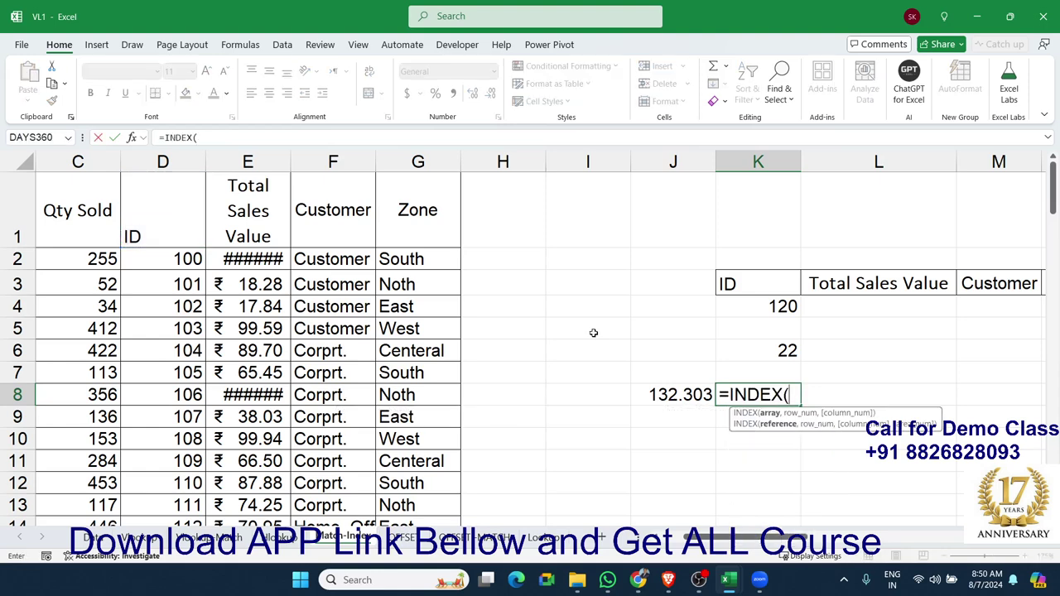
{"action": "left_click", "coordinate": [174, 231]}
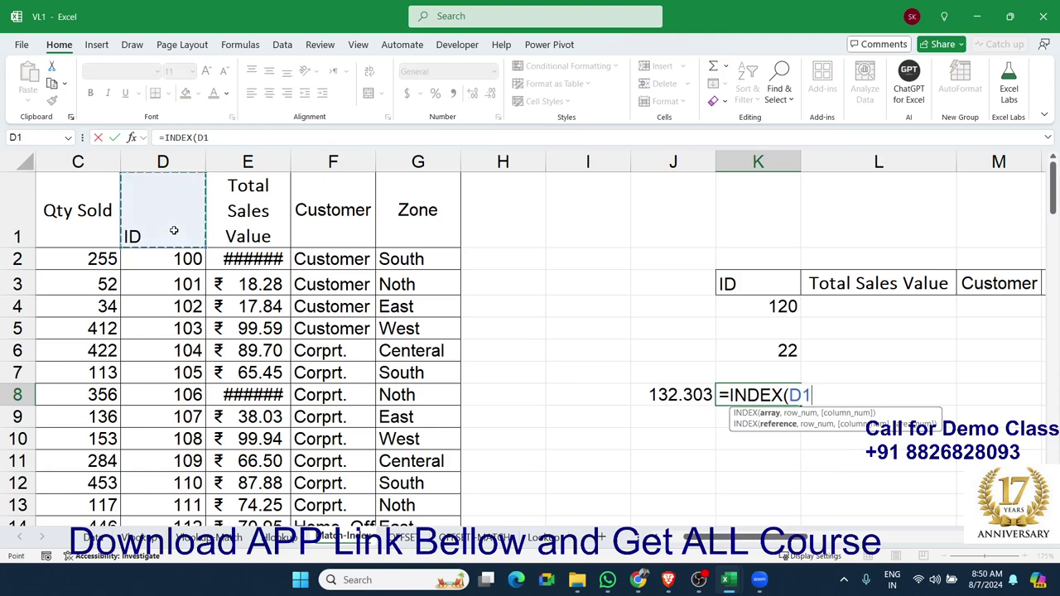
{"action": "key", "text": "shift+Home"}
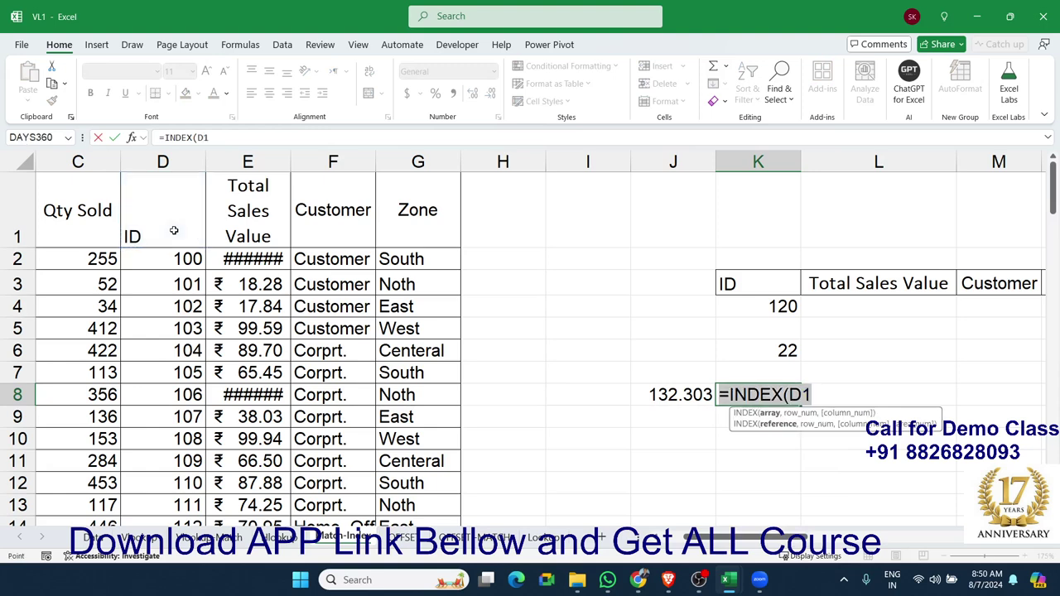
{"action": "left_click", "coordinate": [817, 391]}
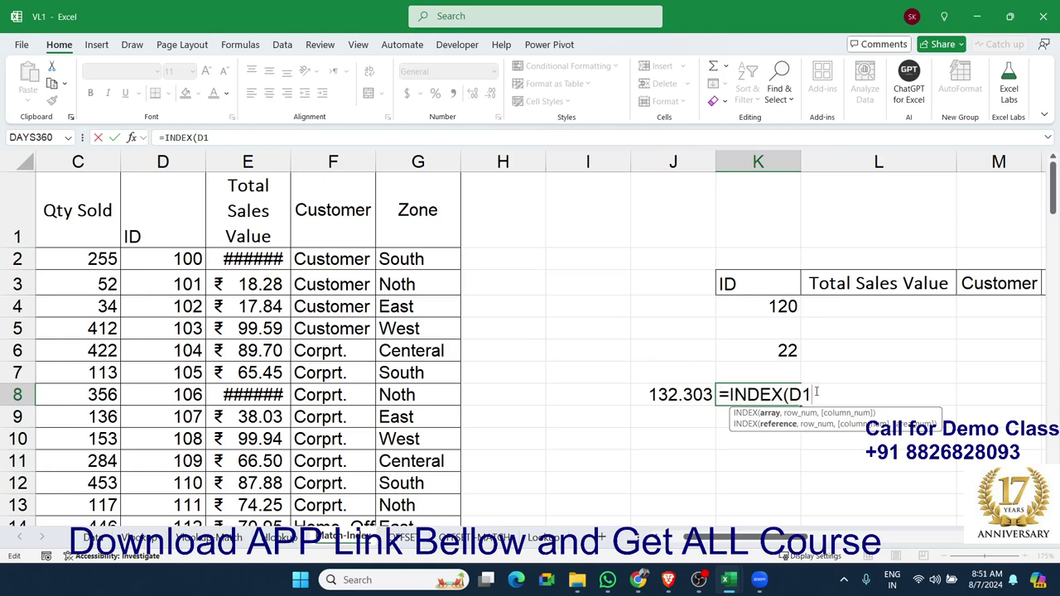
{"action": "key", "text": "BackSpace"}
{"action": "key", "text": "BackSpace"}
Step: Complete K8 as =INDEX(A1:G23,7,2), returning 75.2331
{"action": "type", "text": "("}
{"action": "scroll", "coordinate": [315, 420], "scroll_direction": "left", "scroll_amount": 2}
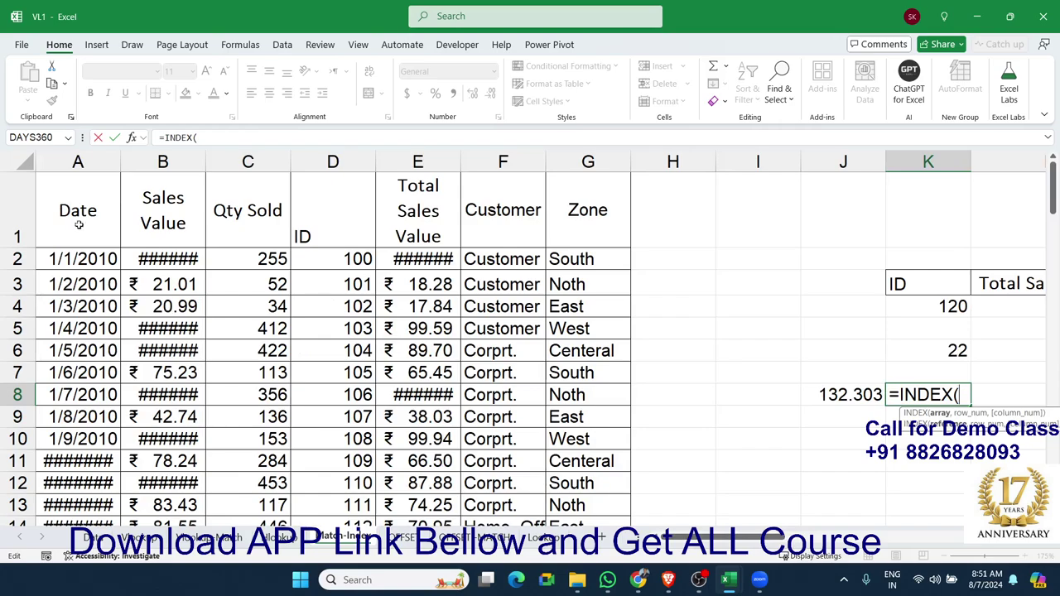
{"action": "left_click_drag", "start_coordinate": [79, 225], "coordinate": [602, 574]}
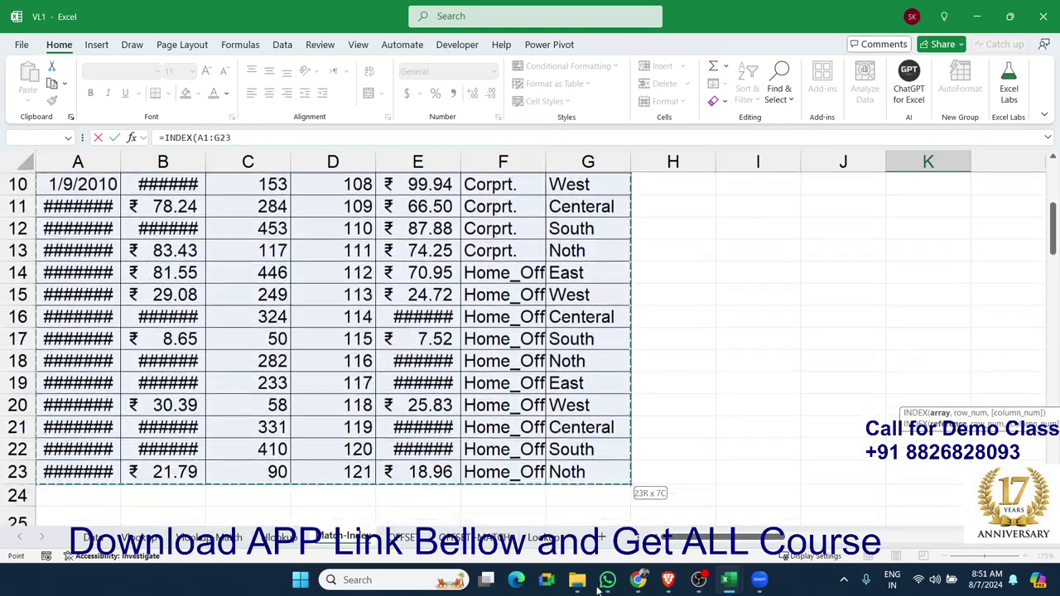
{"action": "left_click_drag", "start_coordinate": [602, 573], "coordinate": [599, 481]}
{"action": "scroll", "coordinate": [755, 559], "scroll_direction": "up", "scroll_amount": 3}
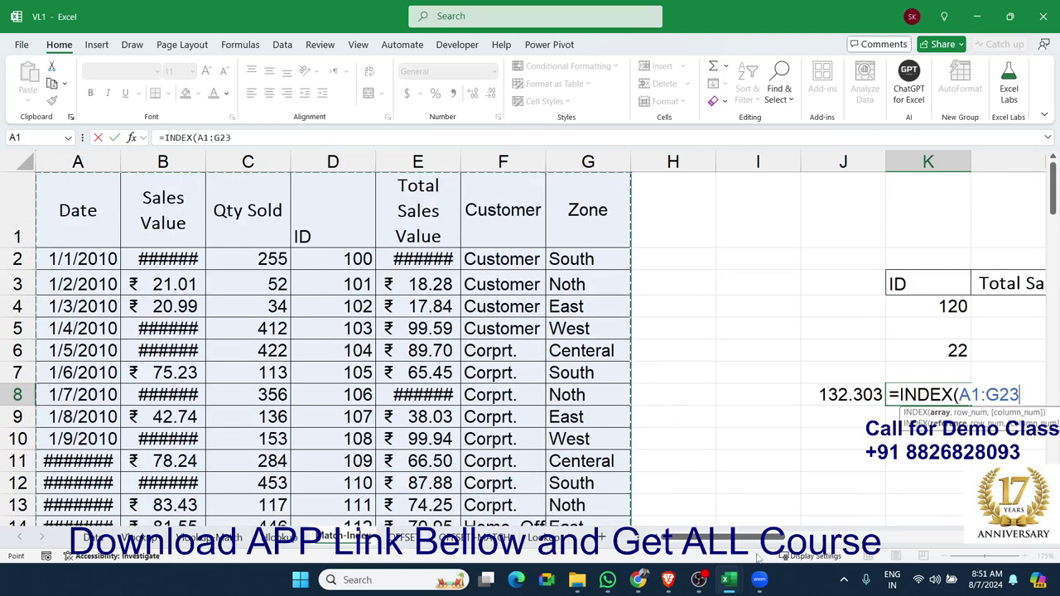
{"action": "scroll", "coordinate": [756, 546], "scroll_direction": "right", "scroll_amount": 3}
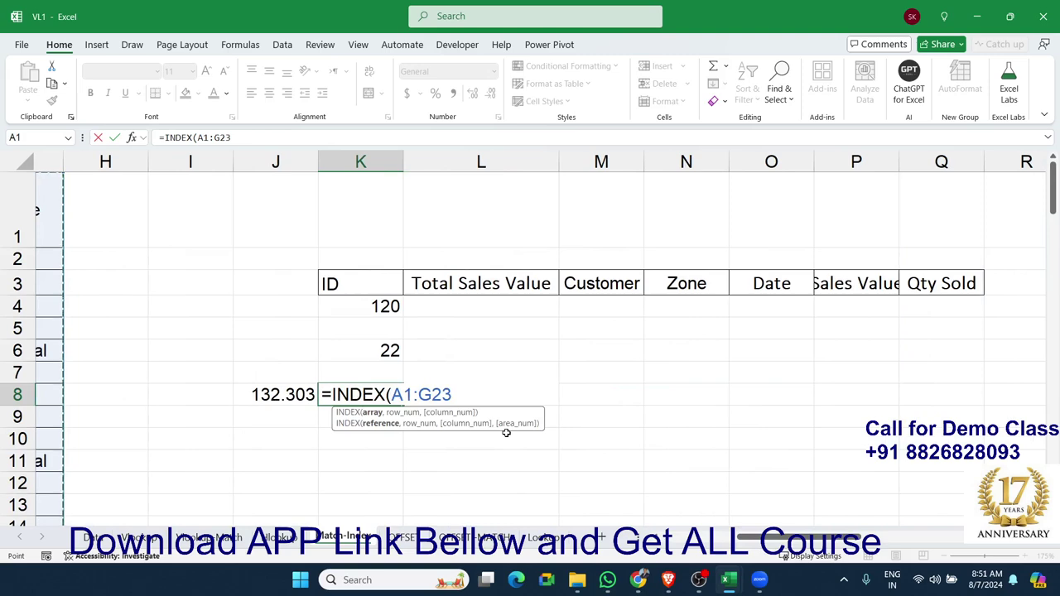
{"action": "type", "text": ","}
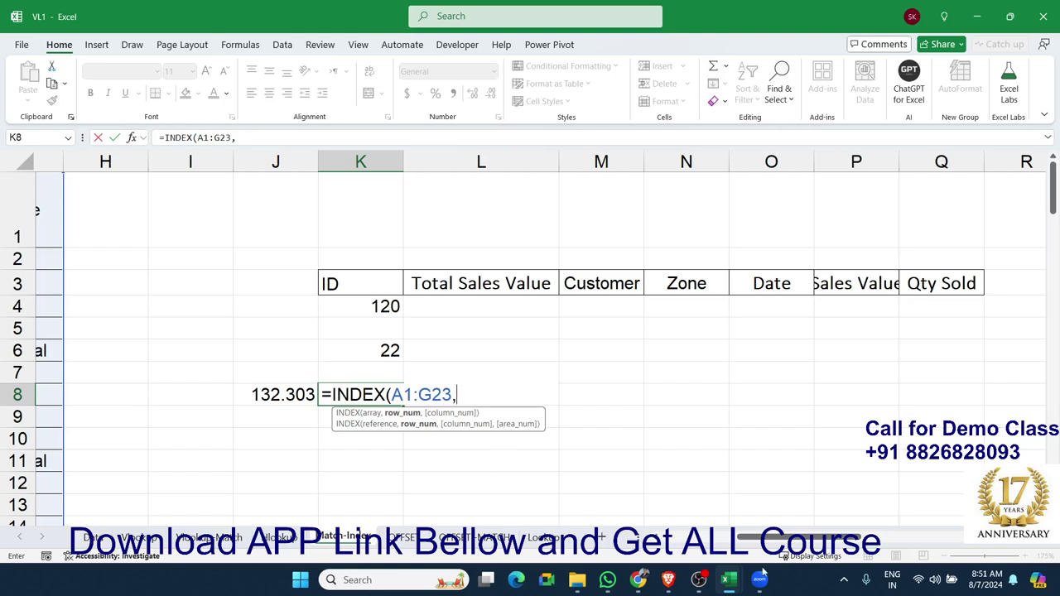
{"action": "left_click_drag", "start_coordinate": [783, 538], "coordinate": [758, 540]}
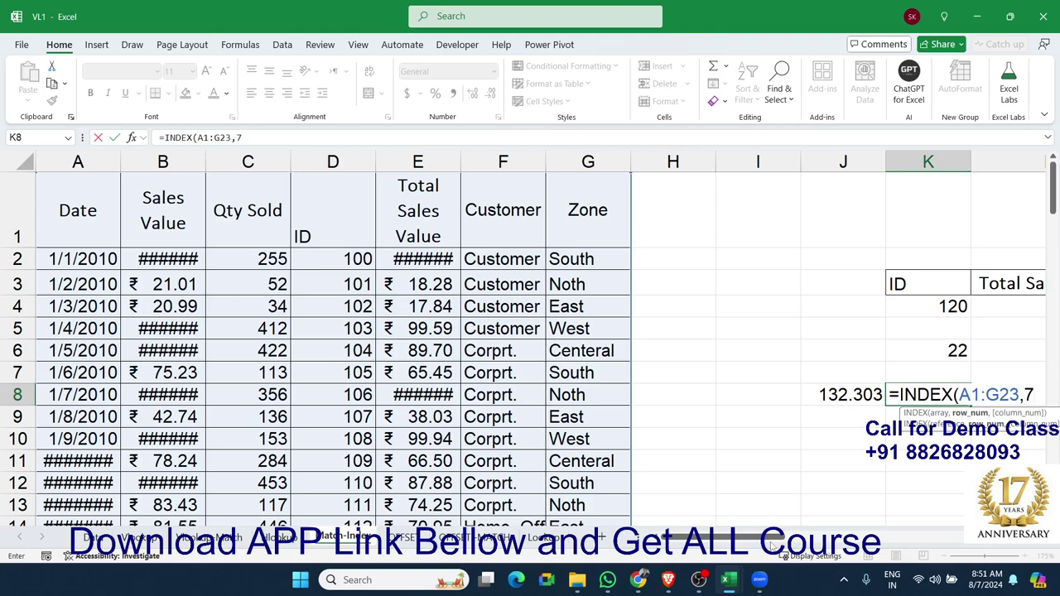
{"action": "left_click_drag", "start_coordinate": [775, 543], "coordinate": [816, 542]}
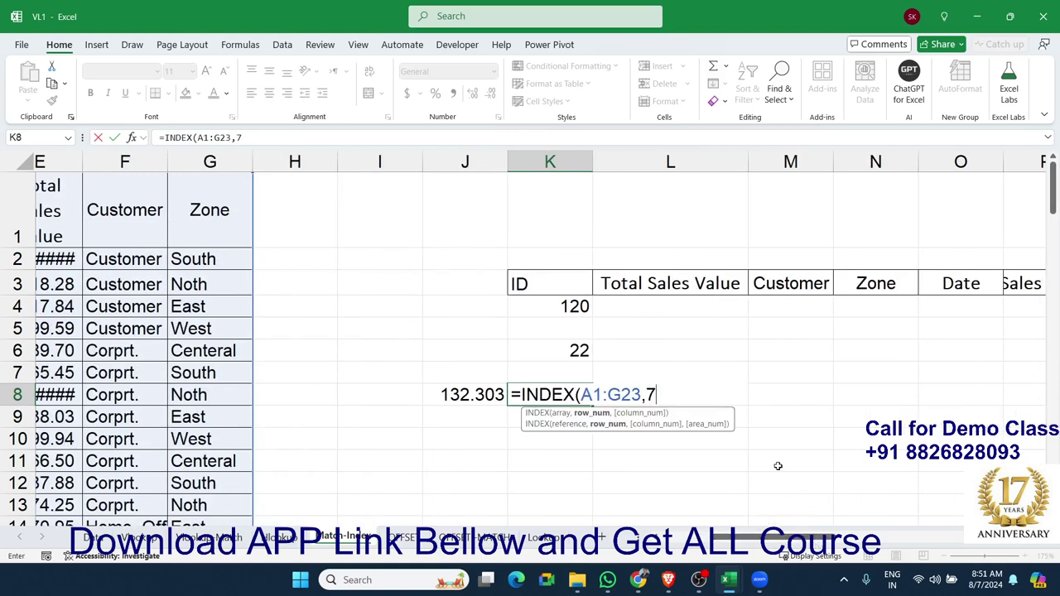
{"action": "type", "text": ",2"}
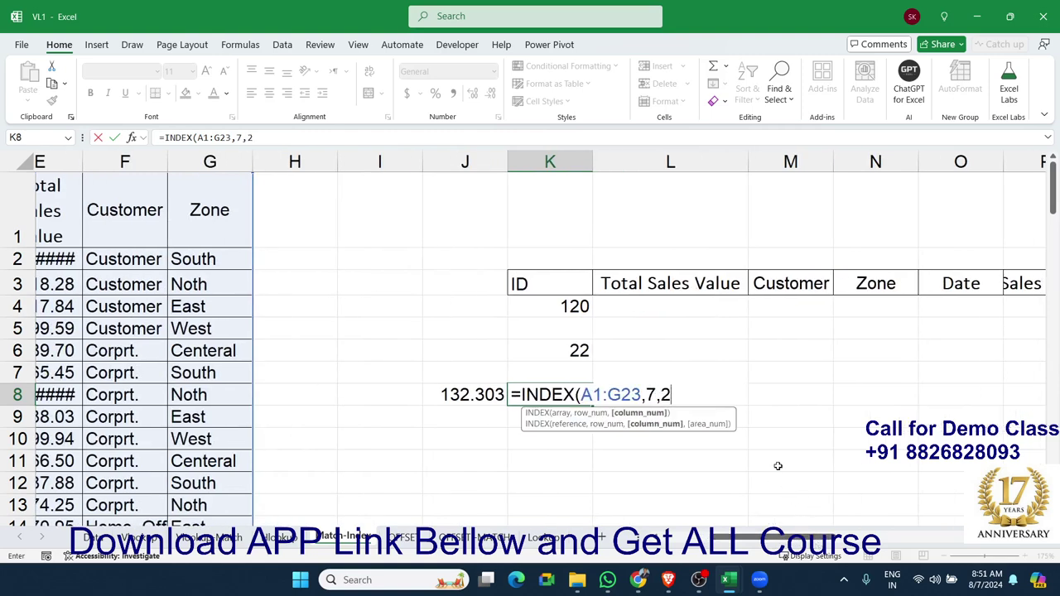
{"action": "key", "text": "Return"}
{"action": "key", "text": "Up"}
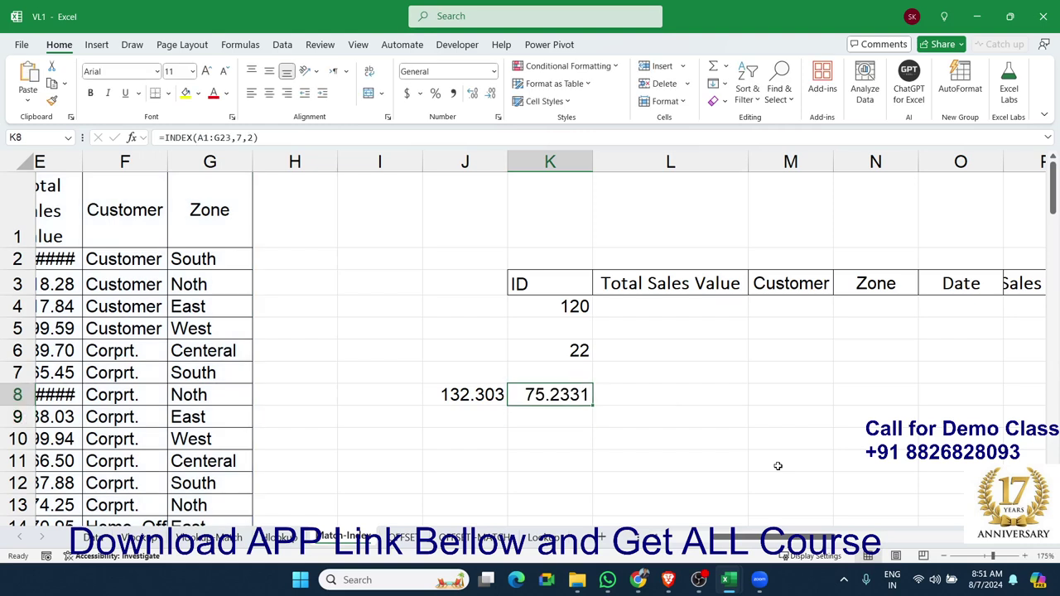
Step: Replace the hard-coded row 7 in K8's INDEX with MATCH(K4,D1:D23,0) copied from K6
{"action": "double_click", "coordinate": [572, 398]}
{"action": "double_click", "coordinate": [651, 396]}
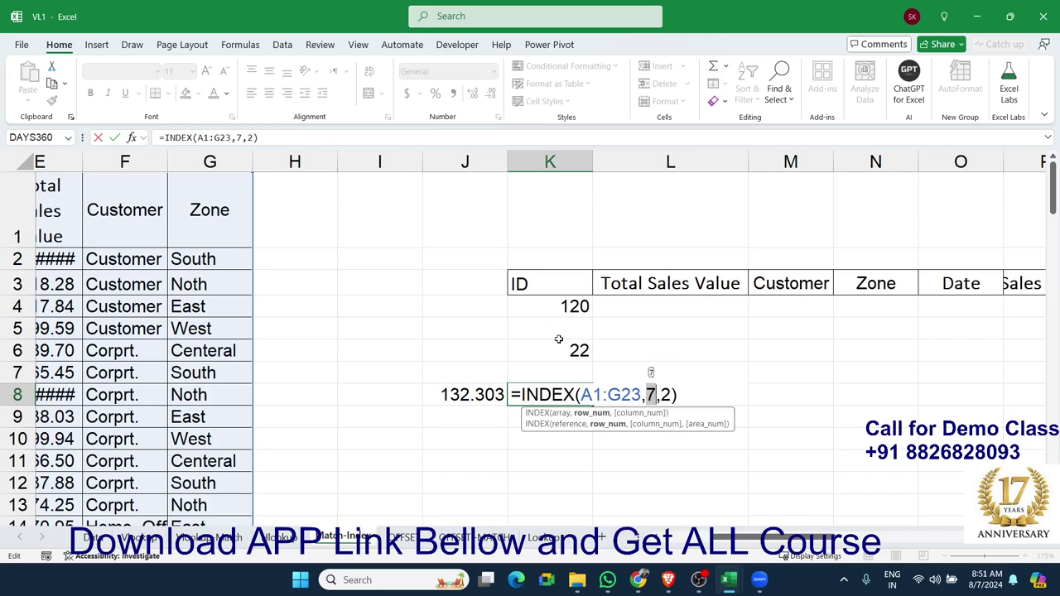
{"action": "key", "text": "ctrl+Return"}
{"action": "left_click", "coordinate": [566, 308]}
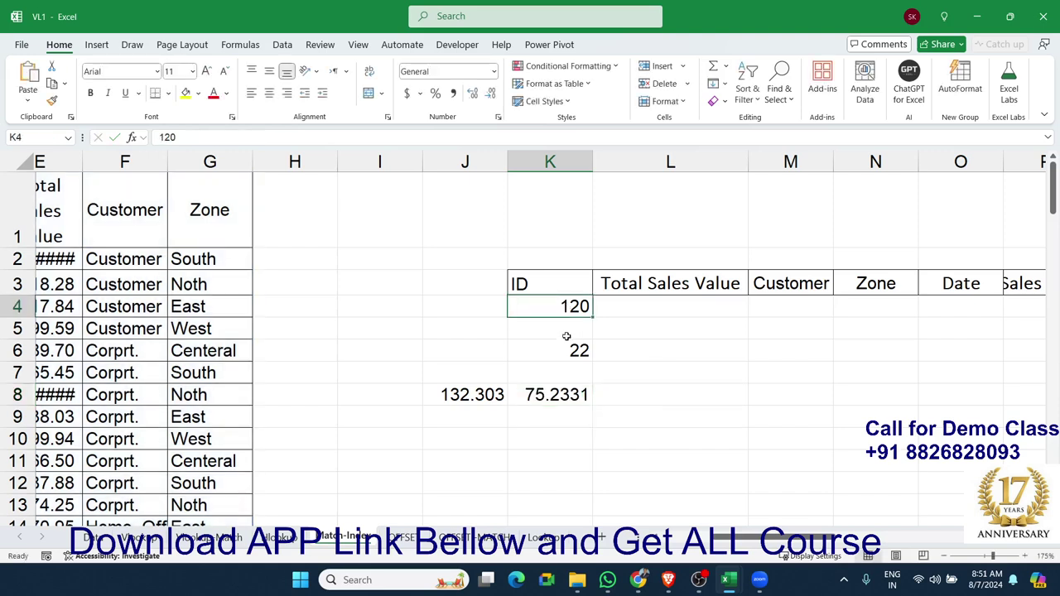
{"action": "double_click", "coordinate": [567, 346]}
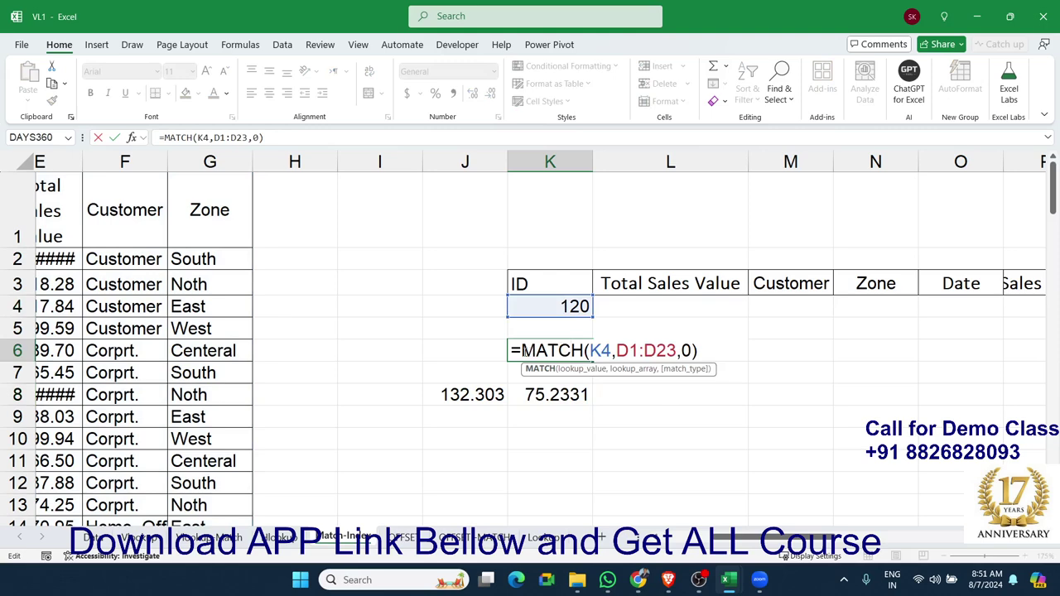
{"action": "left_click_drag", "start_coordinate": [523, 350], "coordinate": [698, 366]}
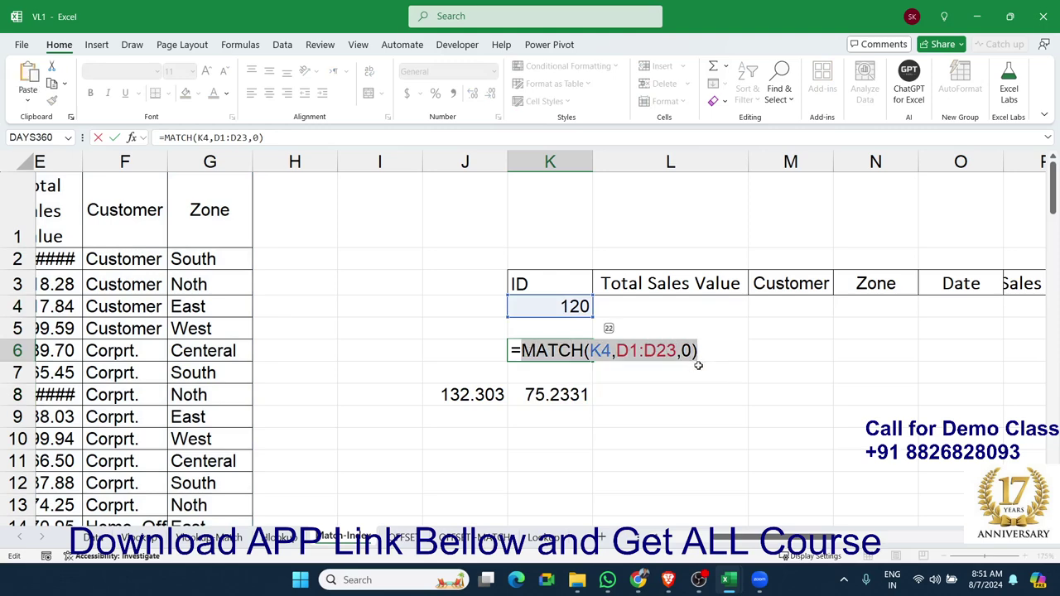
{"action": "key", "text": "Escape"}
{"action": "left_click", "coordinate": [557, 395]}
{"action": "double_click", "coordinate": [556, 394]}
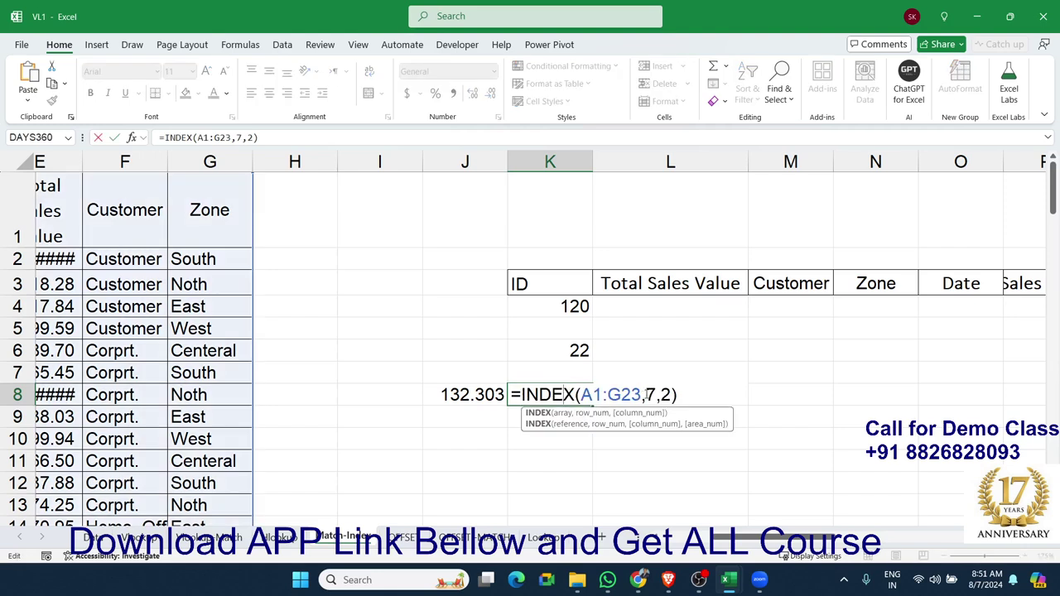
{"action": "double_click", "coordinate": [651, 395]}
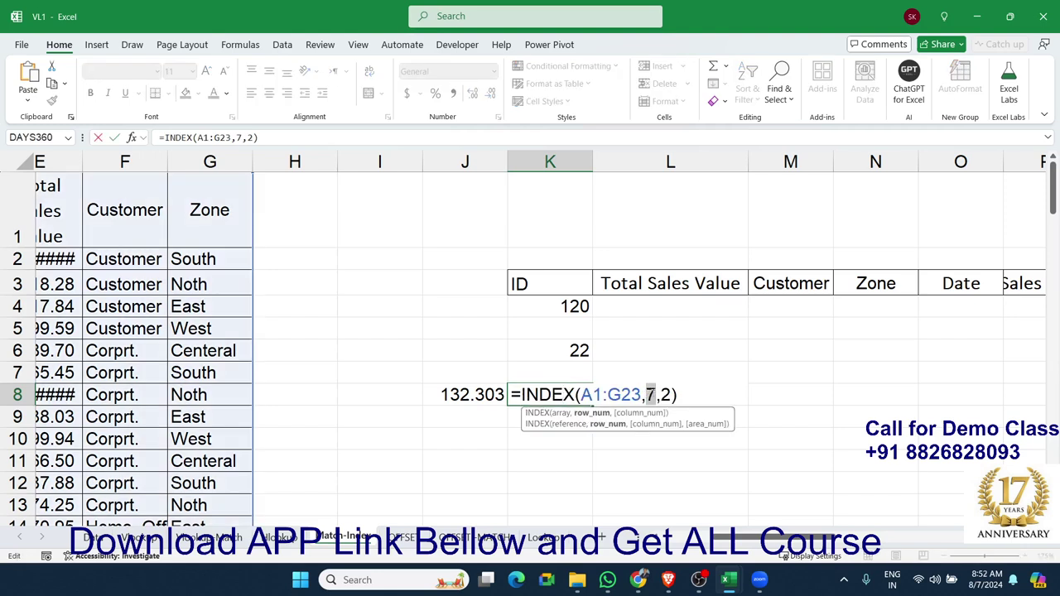
{"action": "key", "text": "ctrl+v"}
Step: Confirm K8's nested formula and change the ID in K4 to 108, after trying 105
{"action": "key", "text": "Return"}
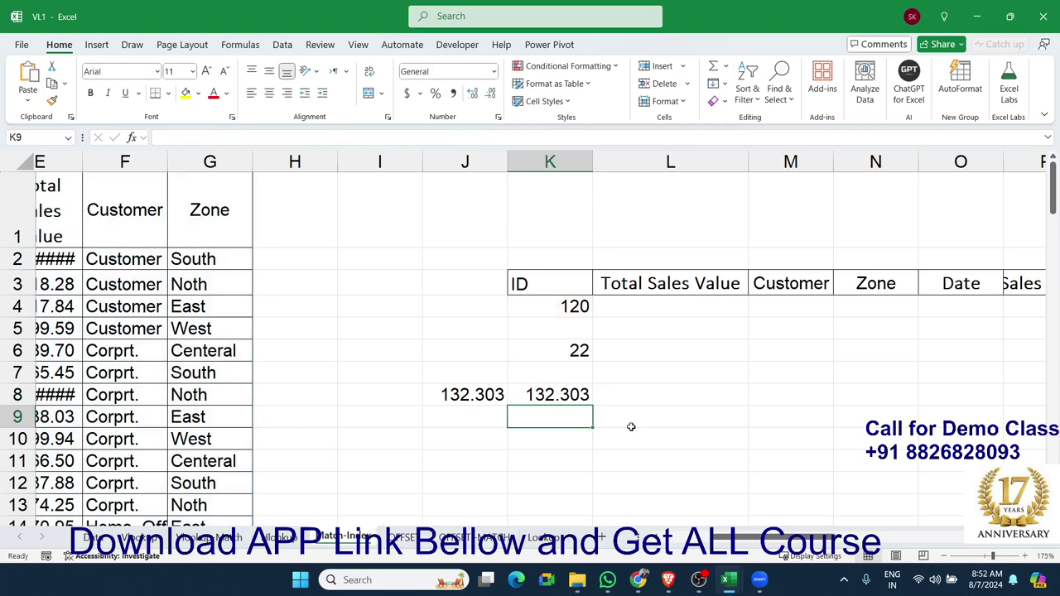
{"action": "key", "text": "Up"}
{"action": "key", "text": "Up"}
{"action": "key", "text": "Up"}
{"action": "key", "text": "Up"}
{"action": "key", "text": "Up"}
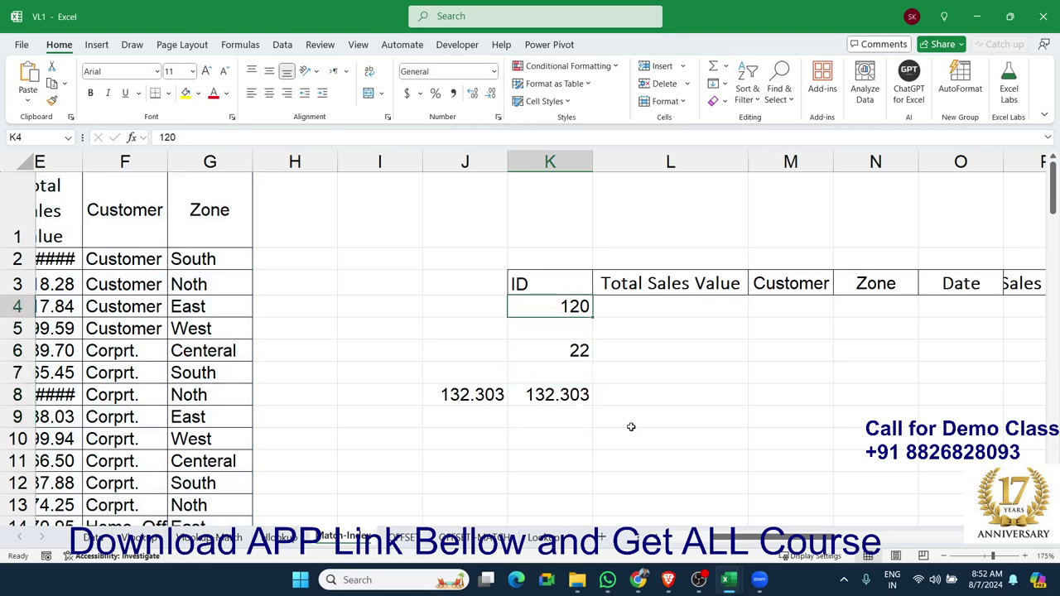
{"action": "key", "text": "BackSpace"}
{"action": "key", "text": "BackSpace"}
{"action": "type", "text": "05"}
{"action": "key", "text": "Return"}
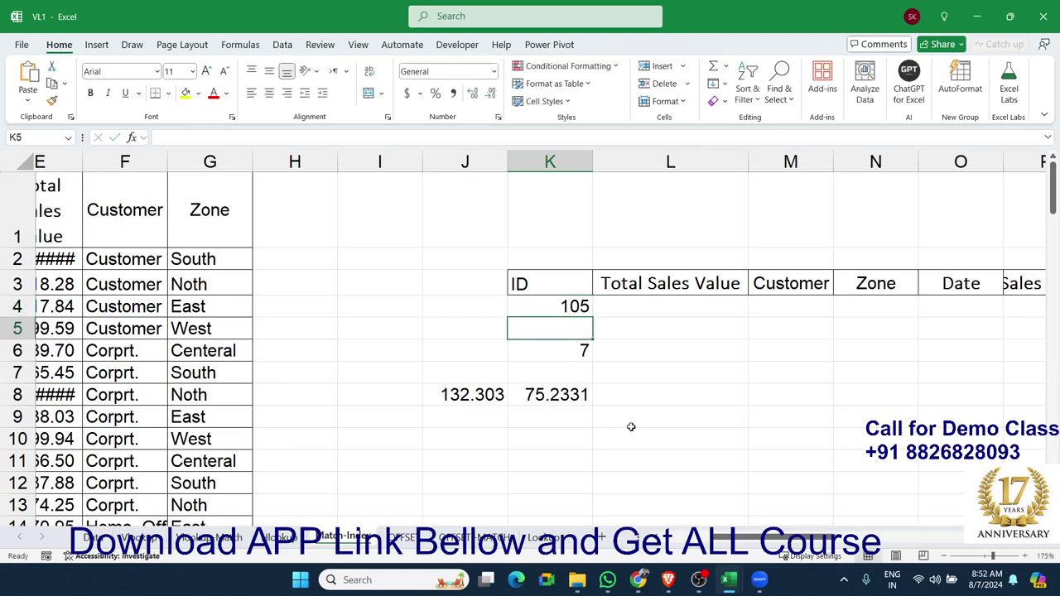
{"action": "key", "text": "Up"}
{"action": "type", "text": "10"}
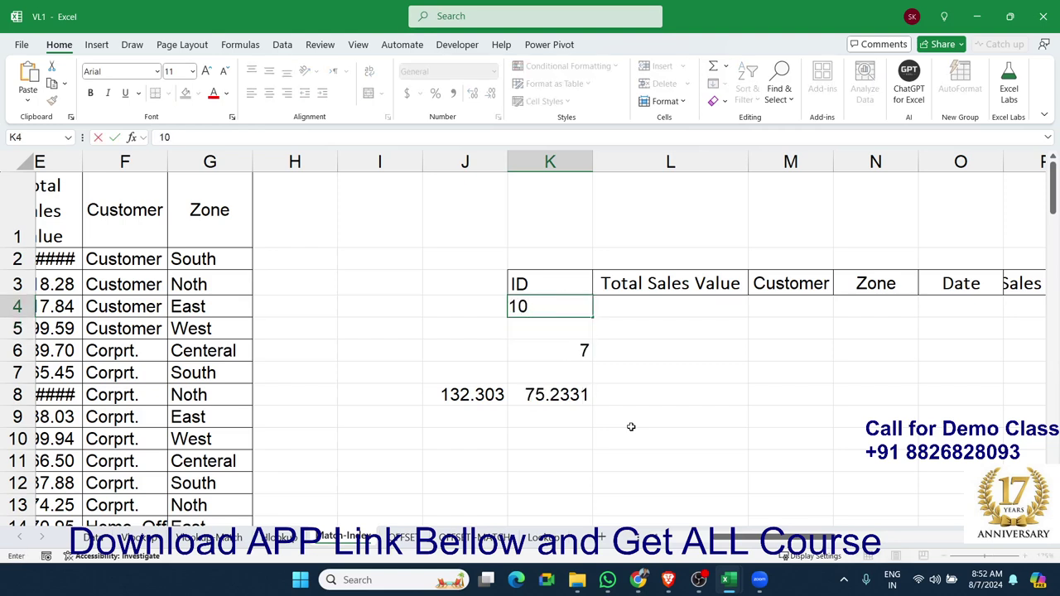
{"action": "type", "text": "8"}
{"action": "key", "text": "Return"}
Step: Check that K6 now returns 10 and K8 returns 113.572
{"action": "key", "text": "Down"}
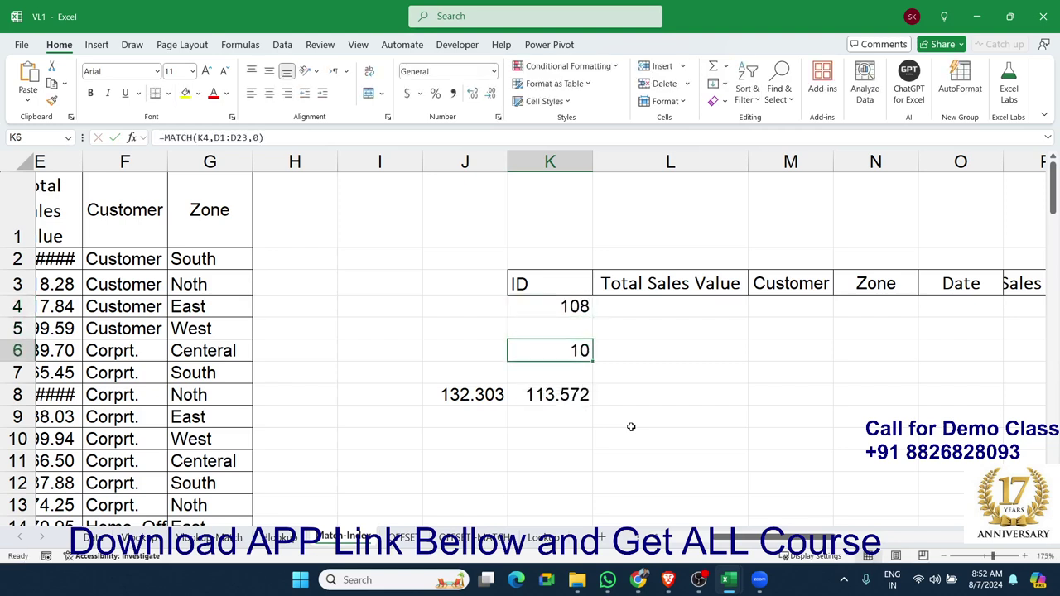
{"action": "key", "text": "Up"}
{"action": "key", "text": "Up"}
{"action": "key", "text": "Down"}
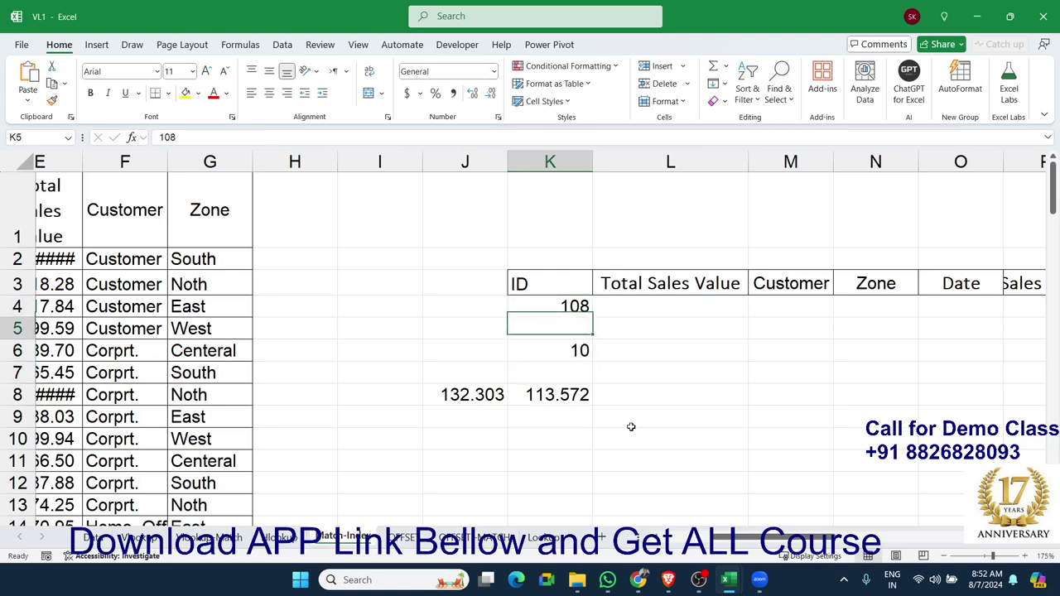
{"action": "key", "text": "Down"}
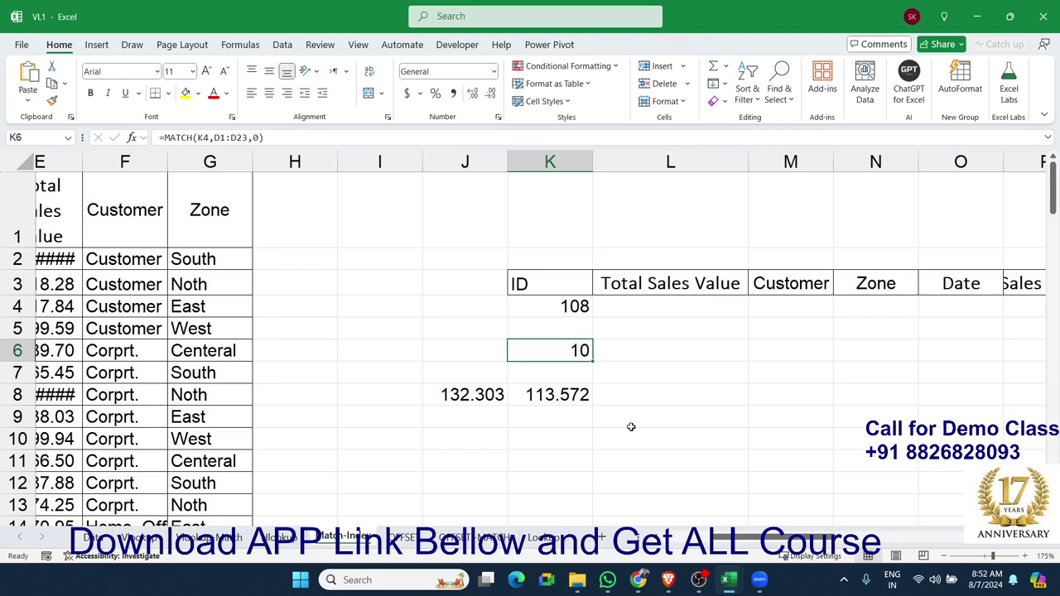
{"action": "key", "text": "Down"}
{"action": "key", "text": "Down"}
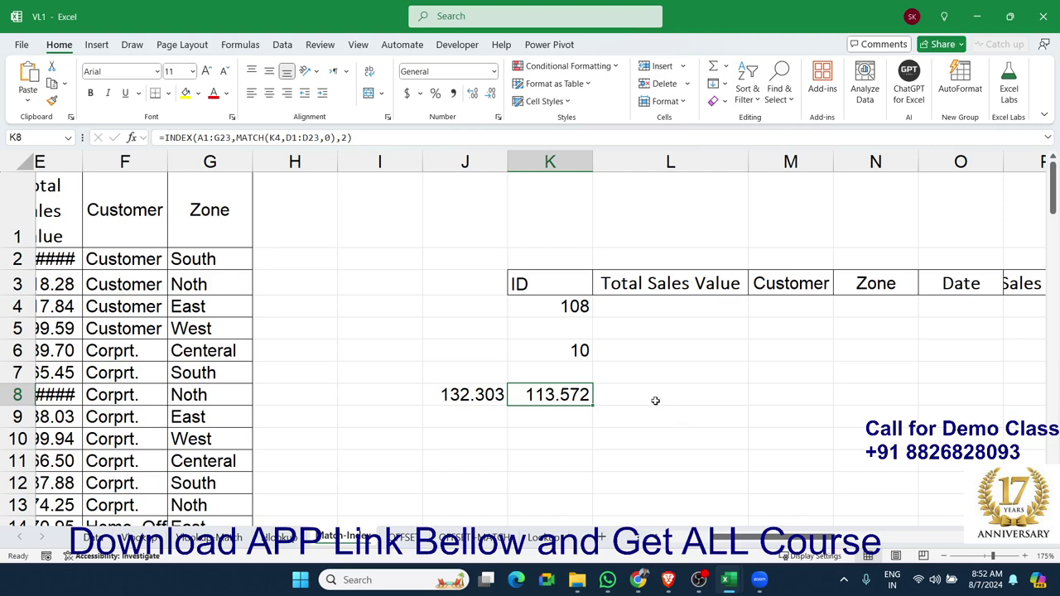
{"action": "left_click", "coordinate": [585, 352]}
{"action": "left_click", "coordinate": [580, 395]}
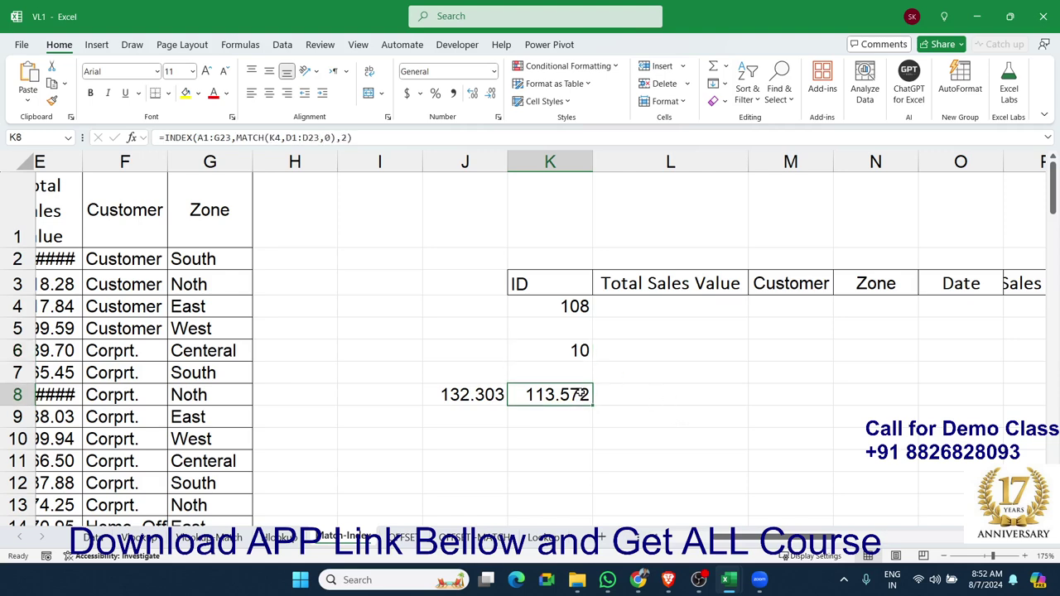
Step: Start an INDEX formula in L4 over the range A1:G23
{"action": "left_click", "coordinate": [626, 308]}
{"action": "type", "text": "="}
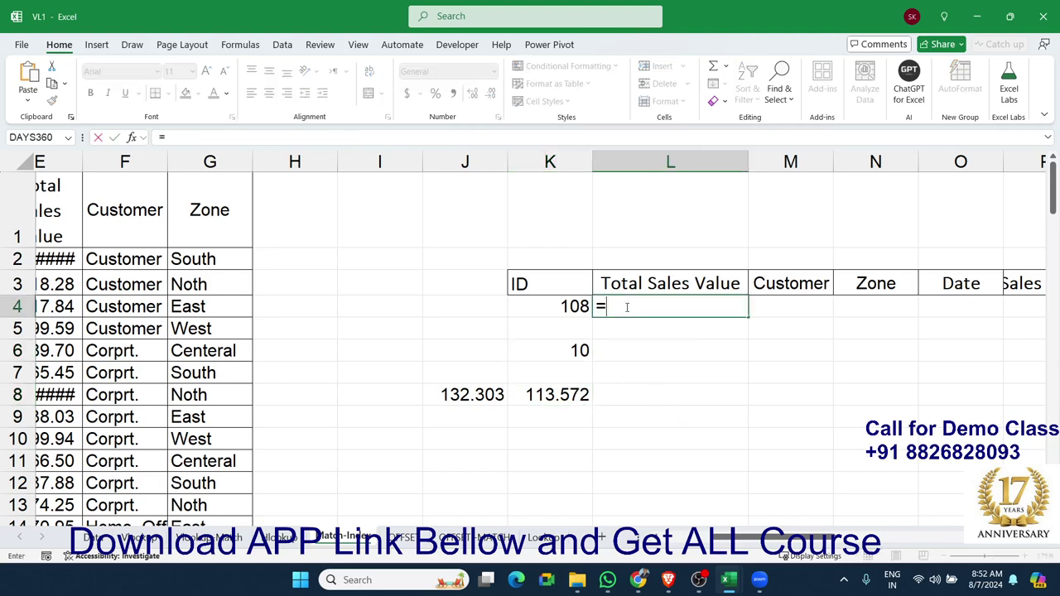
{"action": "type", "text": "in"}
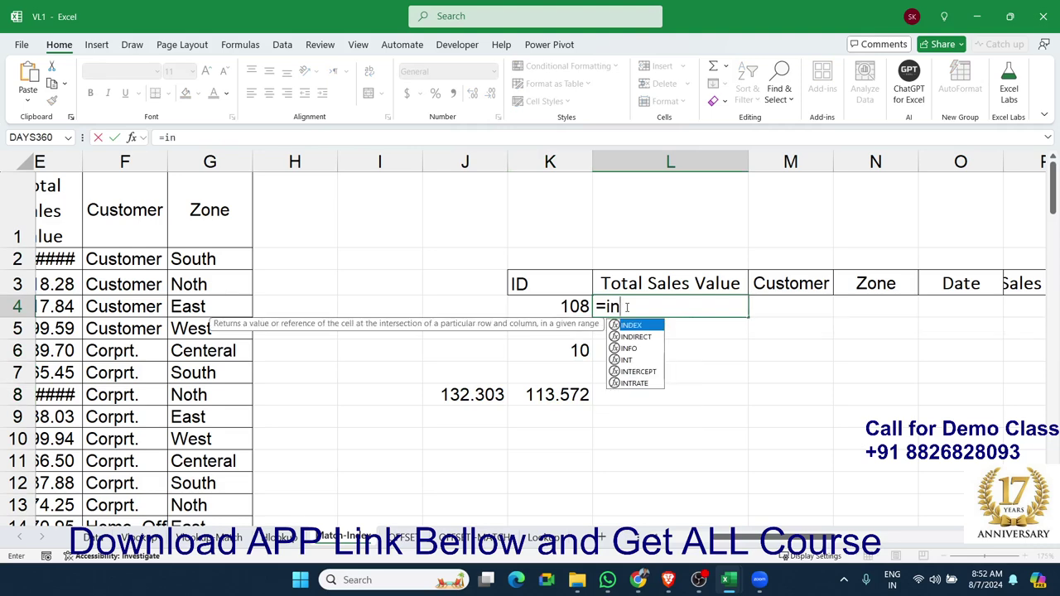
{"action": "key", "text": "Tab"}
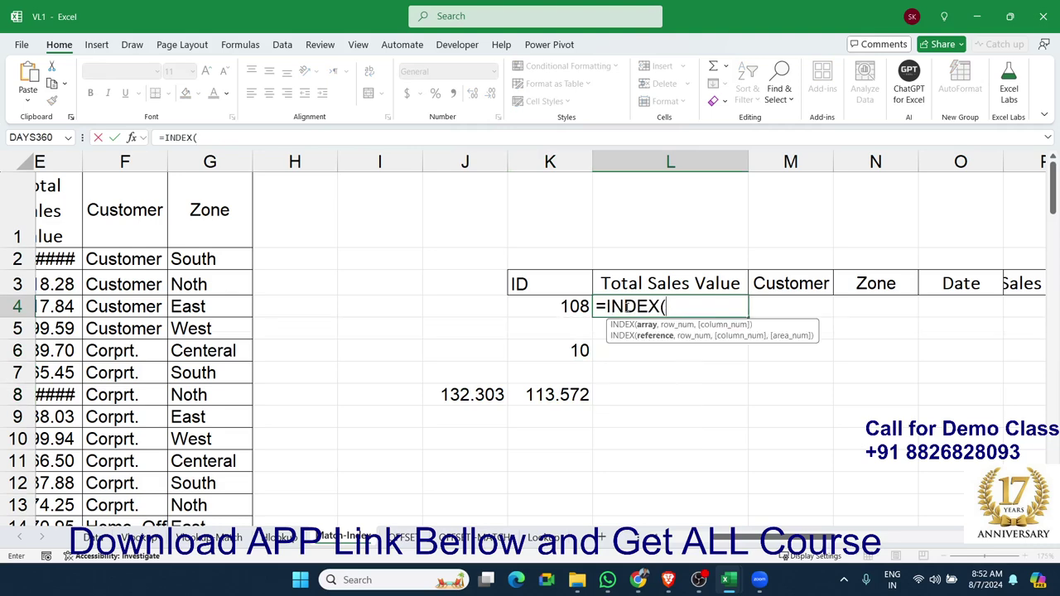
{"action": "key", "text": "ctrl+Left"}
{"action": "key", "text": "ctrl+Left"}
{"action": "key", "text": "ctrl+Left"}
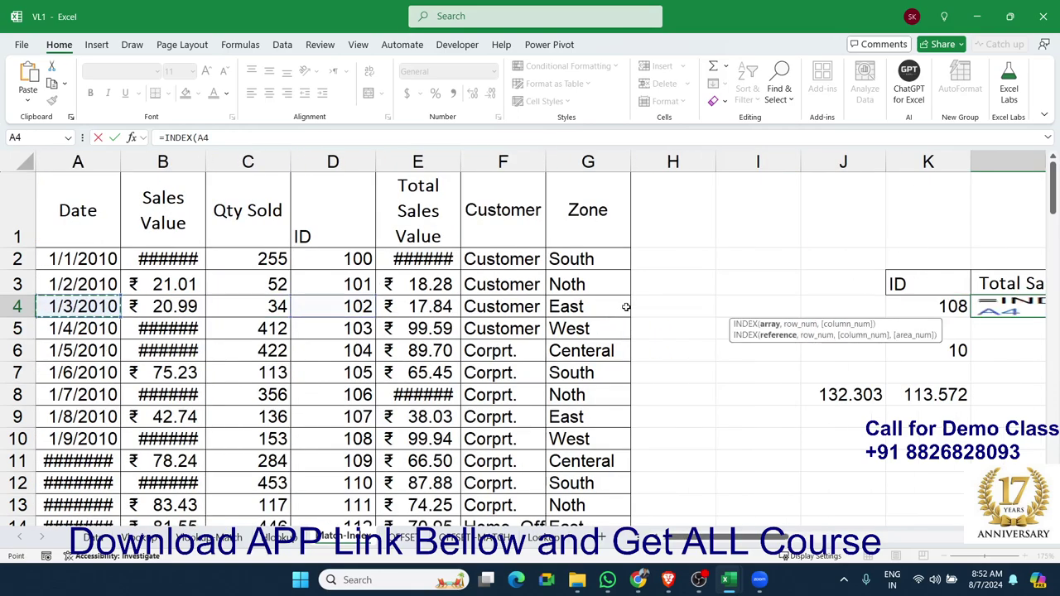
{"action": "key", "text": "ctrl+Up"}
{"action": "key", "text": "ctrl+shift+Right"}
{"action": "key", "text": "ctrl+shift+Down"}
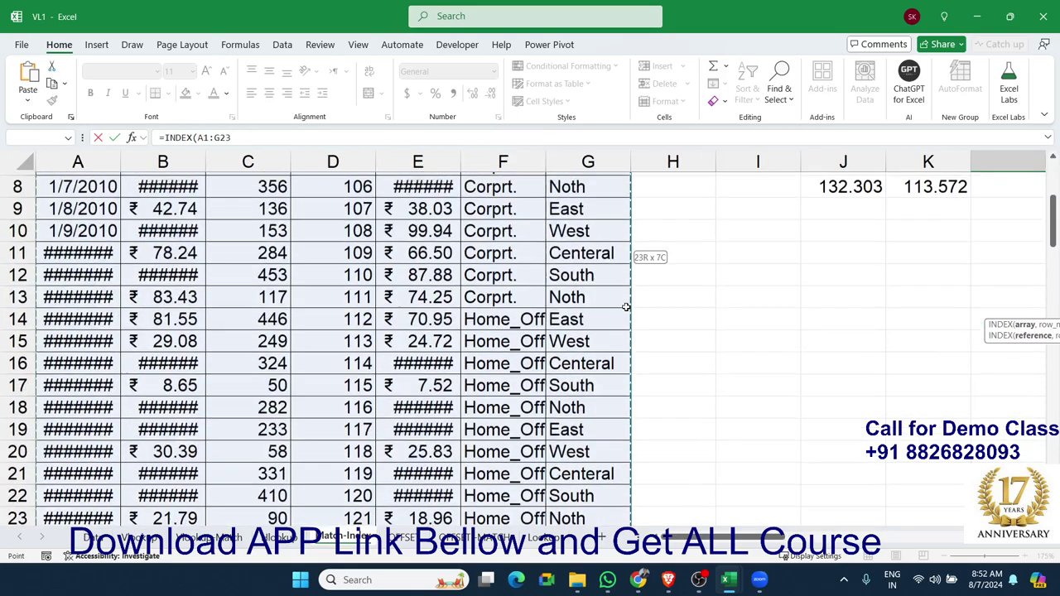
{"action": "type", "text": ","}
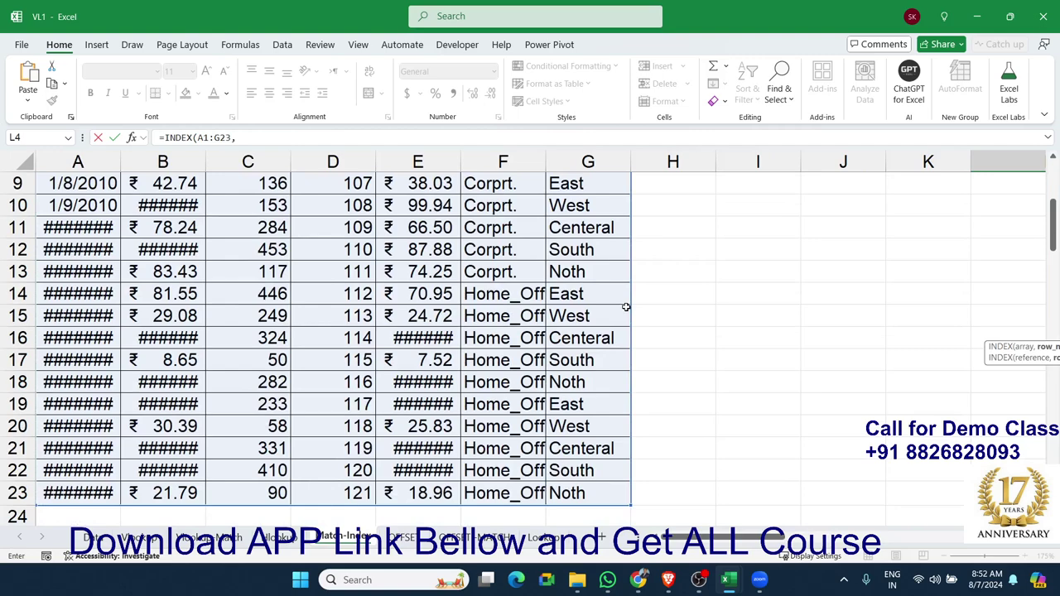
{"action": "left_click_drag", "start_coordinate": [729, 537], "coordinate": [862, 539]}
{"action": "scroll", "coordinate": [781, 505], "scroll_direction": "up", "scroll_amount": 3}
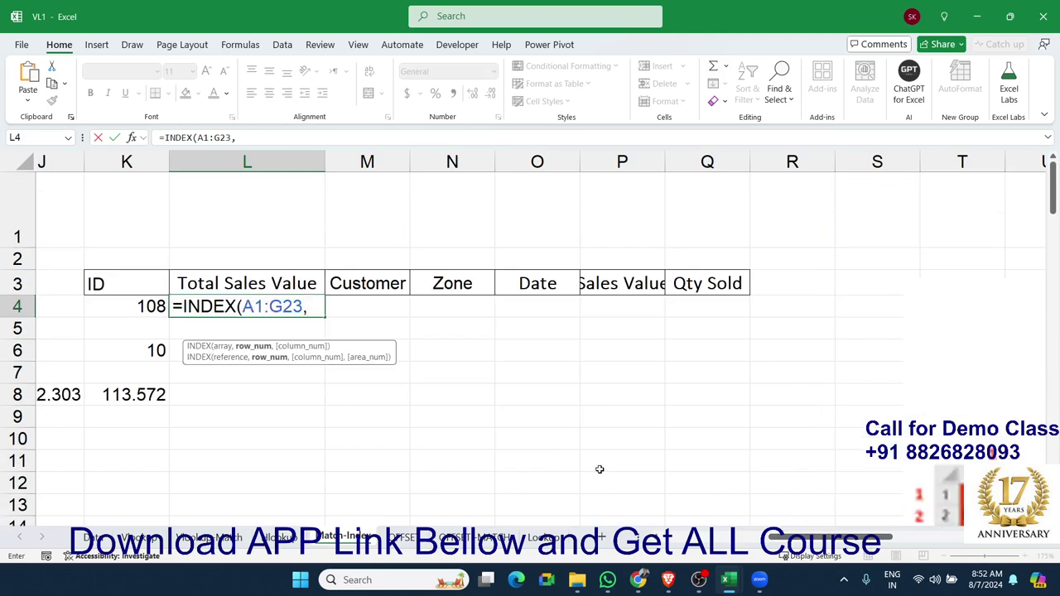
Step: Add MATCH(K4,D1:D23,0) as the row argument to locate ID 108
{"action": "type", "text": "ma"}
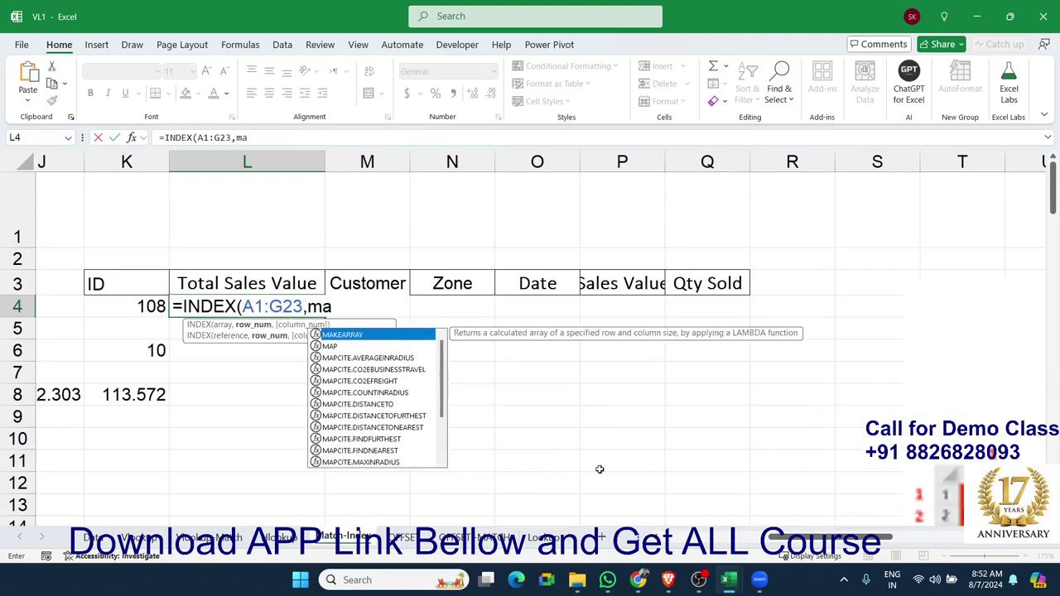
{"action": "type", "text": "t"}
{"action": "key", "text": "Tab"}
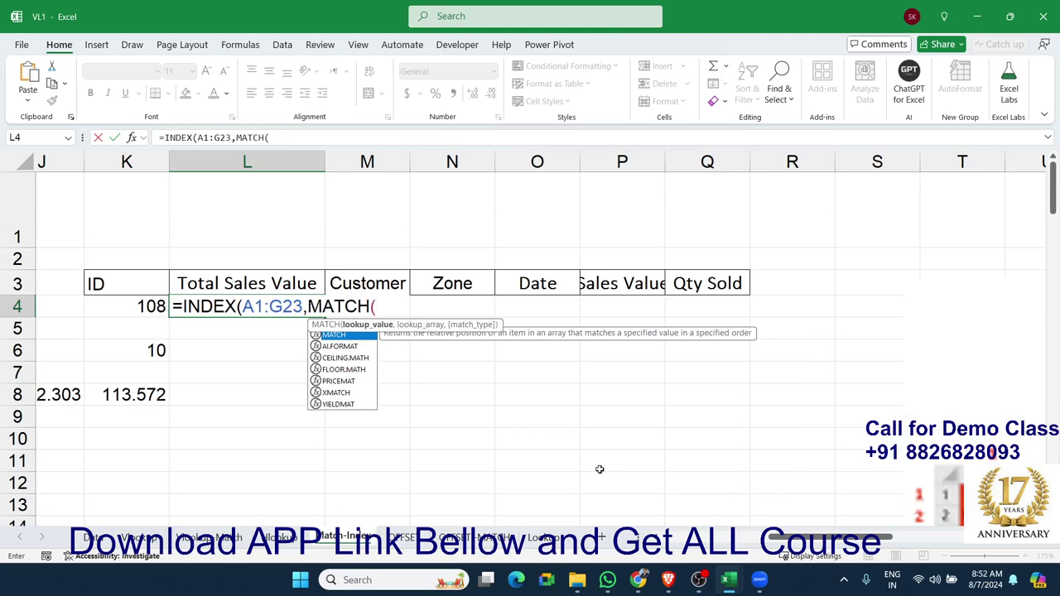
{"action": "left_click", "coordinate": [147, 308]}
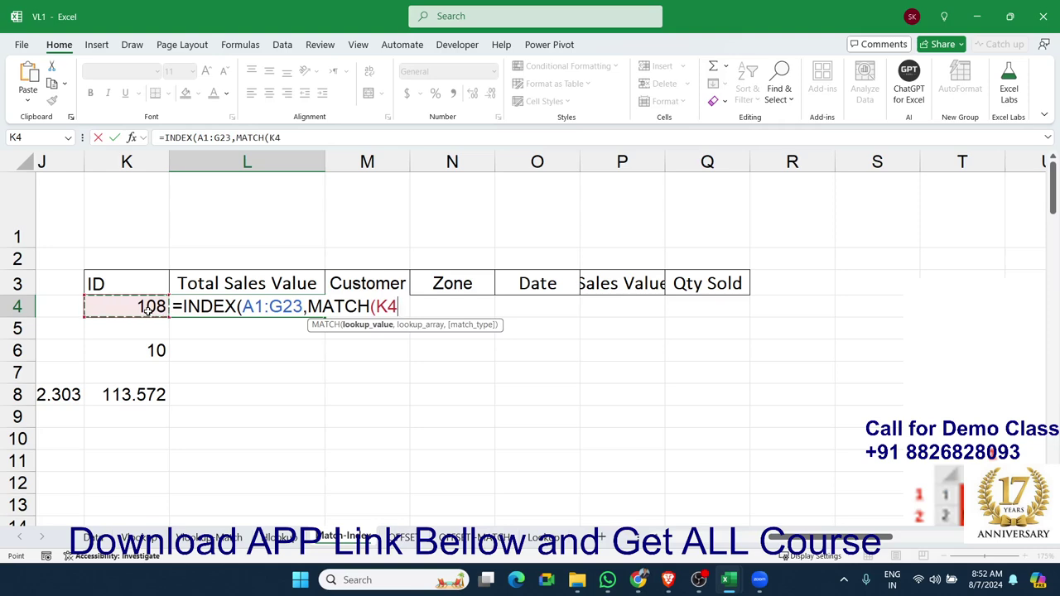
{"action": "type", "text": ","}
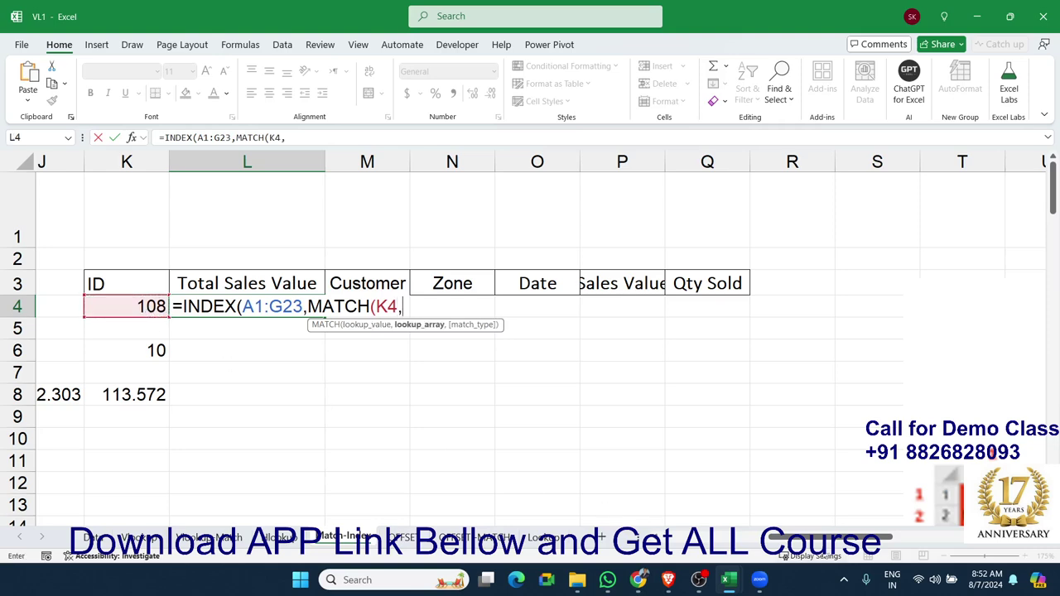
{"action": "left_click_drag", "start_coordinate": [817, 545], "coordinate": [714, 544]}
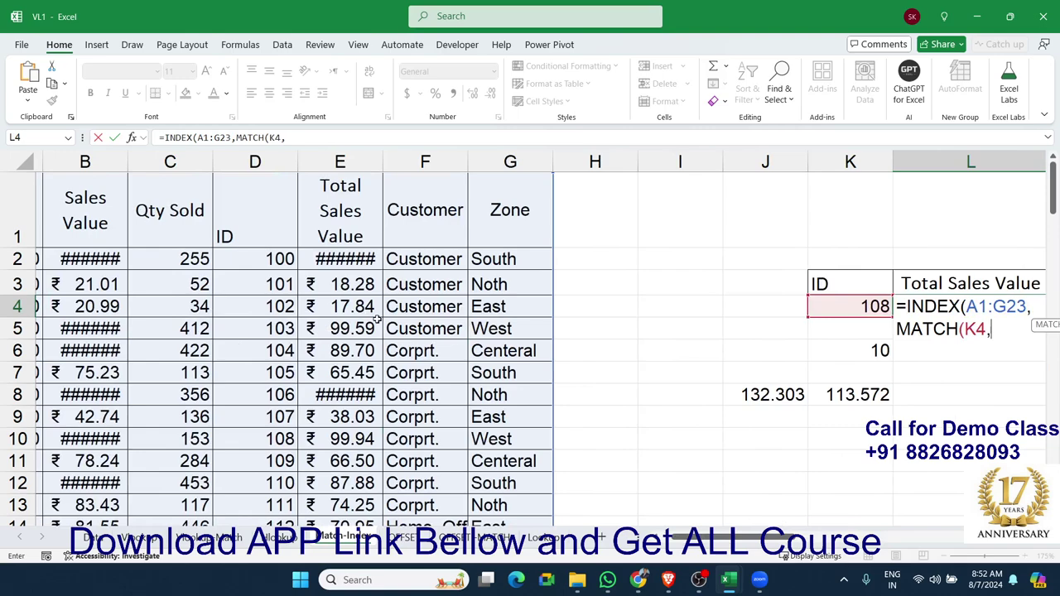
{"action": "left_click", "coordinate": [272, 230]}
{"action": "key", "text": "ctrl+shift+Down"}
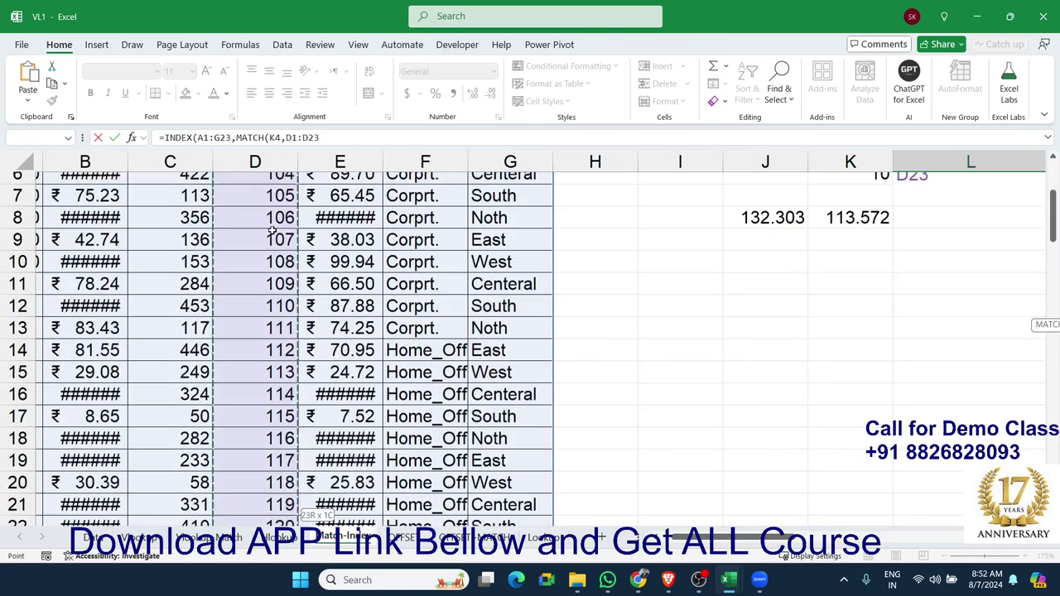
{"action": "type", "text": ","}
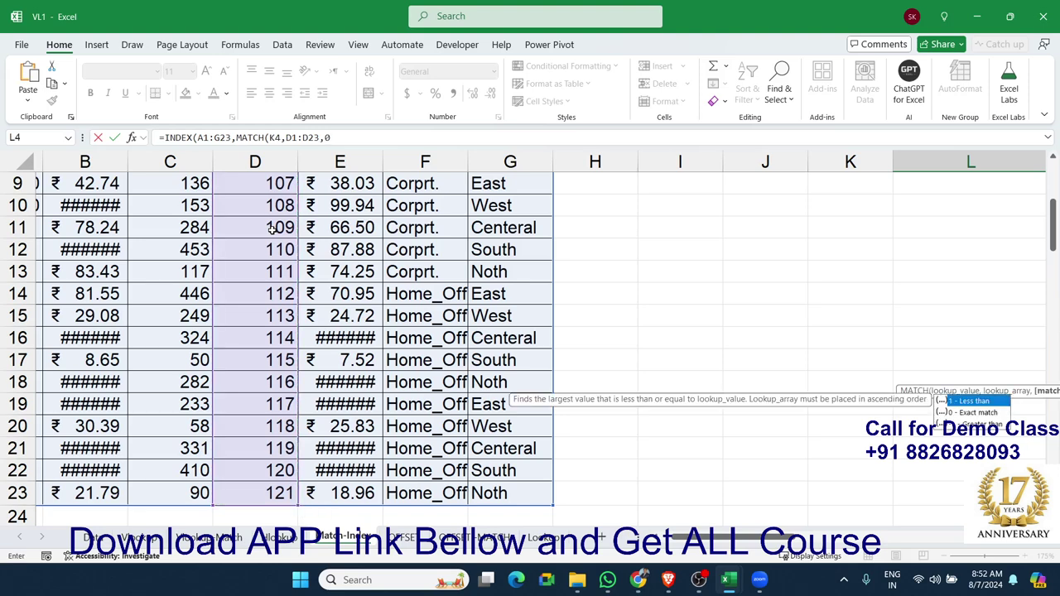
{"action": "type", "text": "0)"}
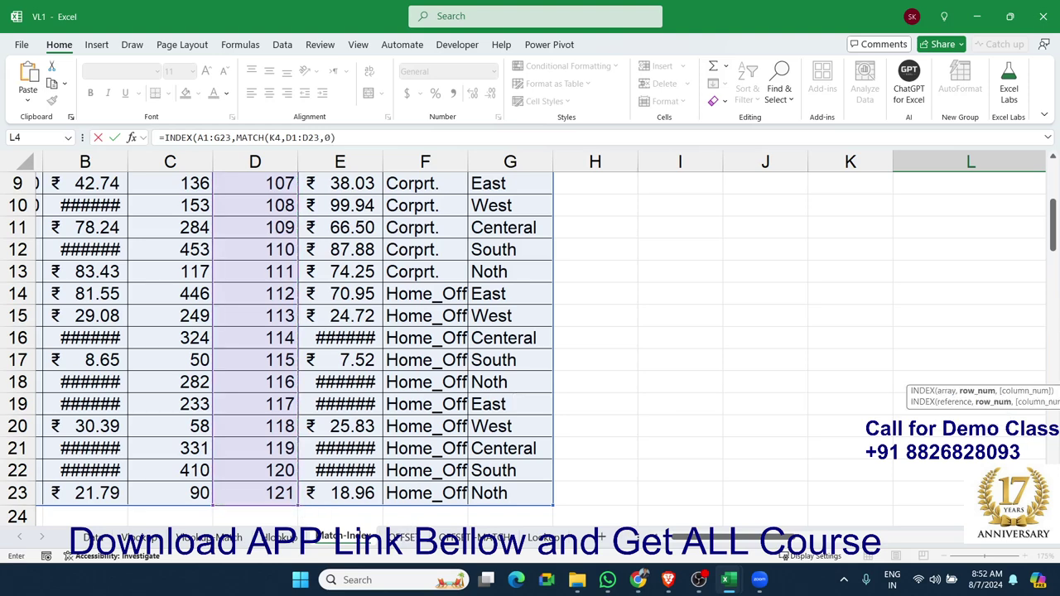
{"action": "mouse_move", "coordinate": [700, 537]}
{"action": "left_mouse_down"}
{"action": "mouse_move", "coordinate": [841, 536]}
{"action": "mouse_move", "coordinate": [795, 540]}
{"action": "left_mouse_up"}
{"action": "scroll", "coordinate": [733, 500], "scroll_direction": "up", "scroll_amount": 3}
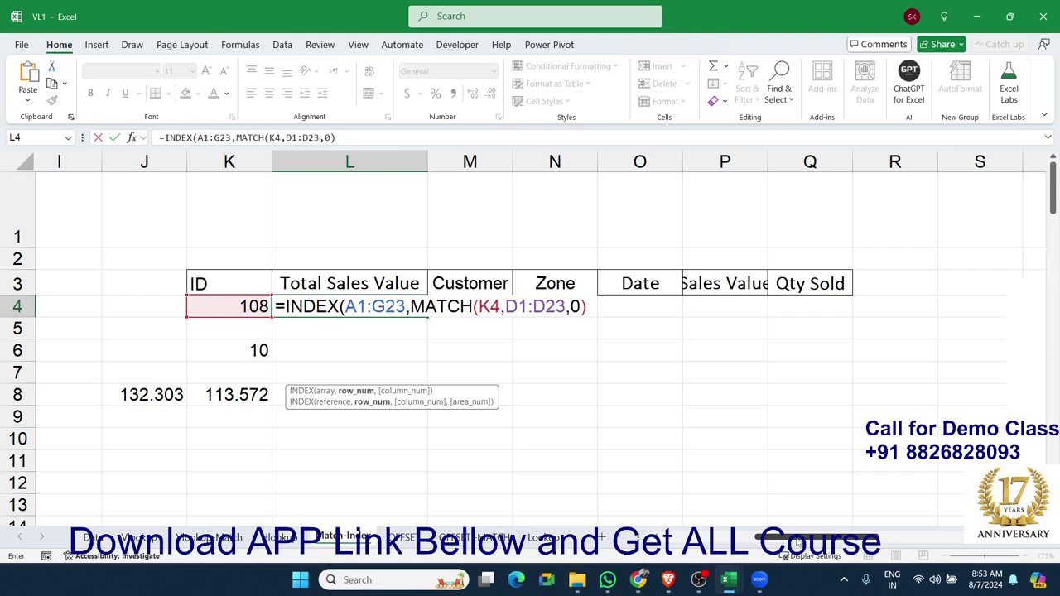
Step: Add MATCH(L3,A1:G1,0) as the column argument and accept Excel's correction, returning 99.943272
{"action": "type", "text": ","}
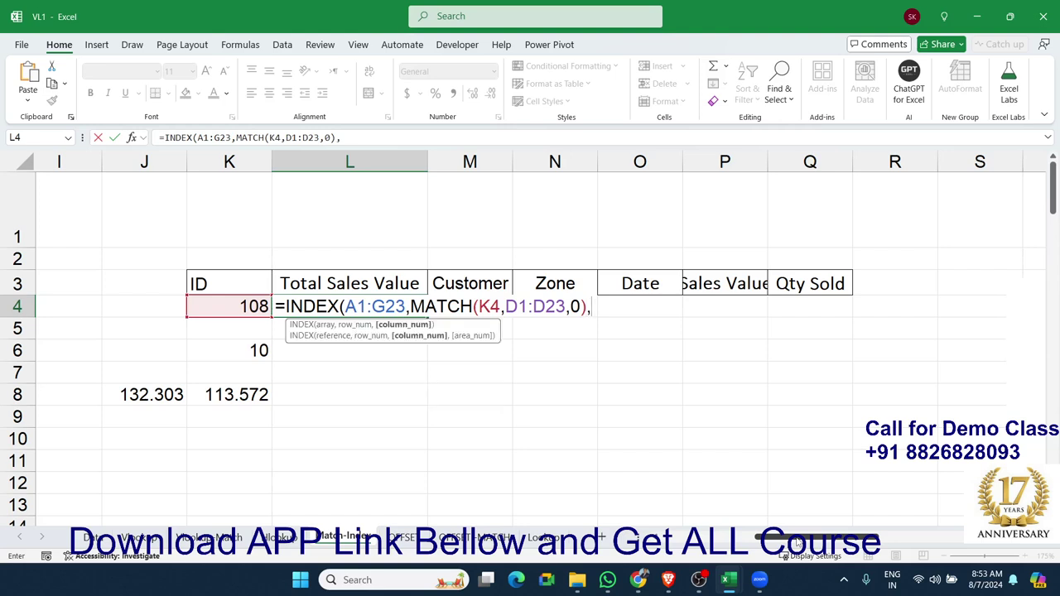
{"action": "type", "text": "ma"}
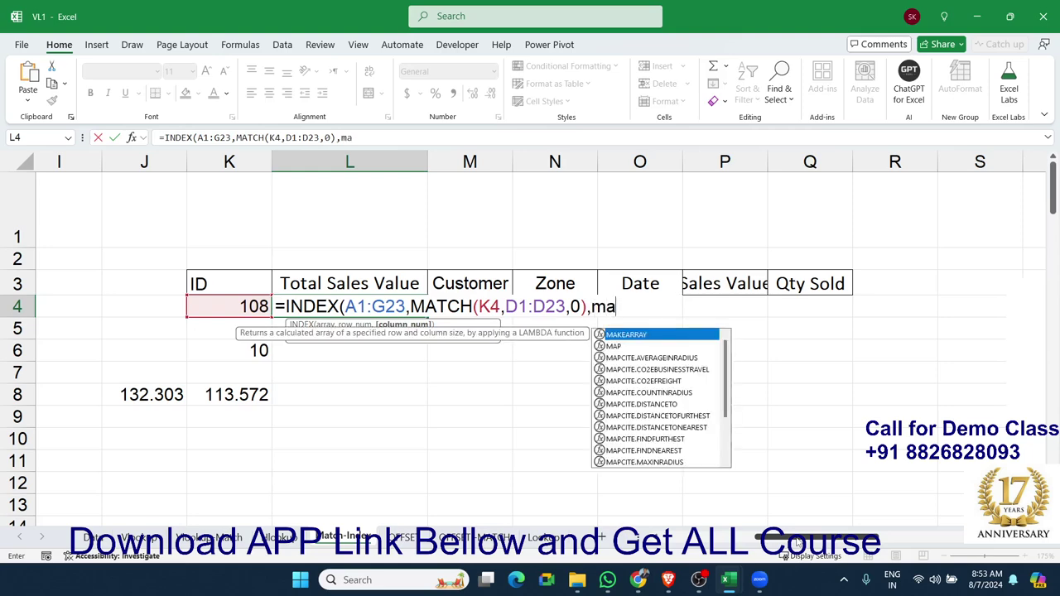
{"action": "type", "text": "t"}
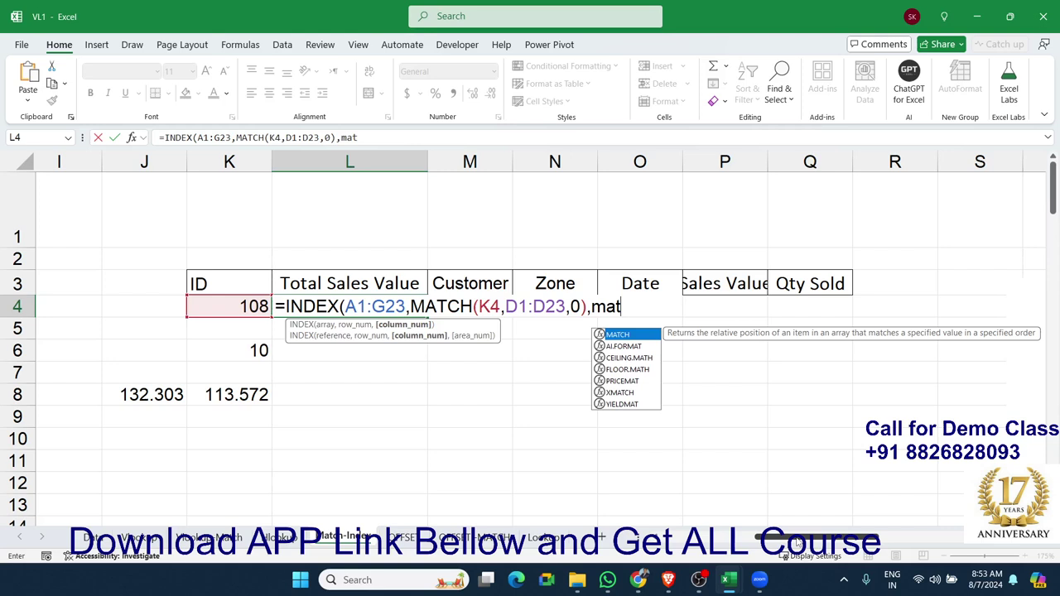
{"action": "key", "text": "Tab"}
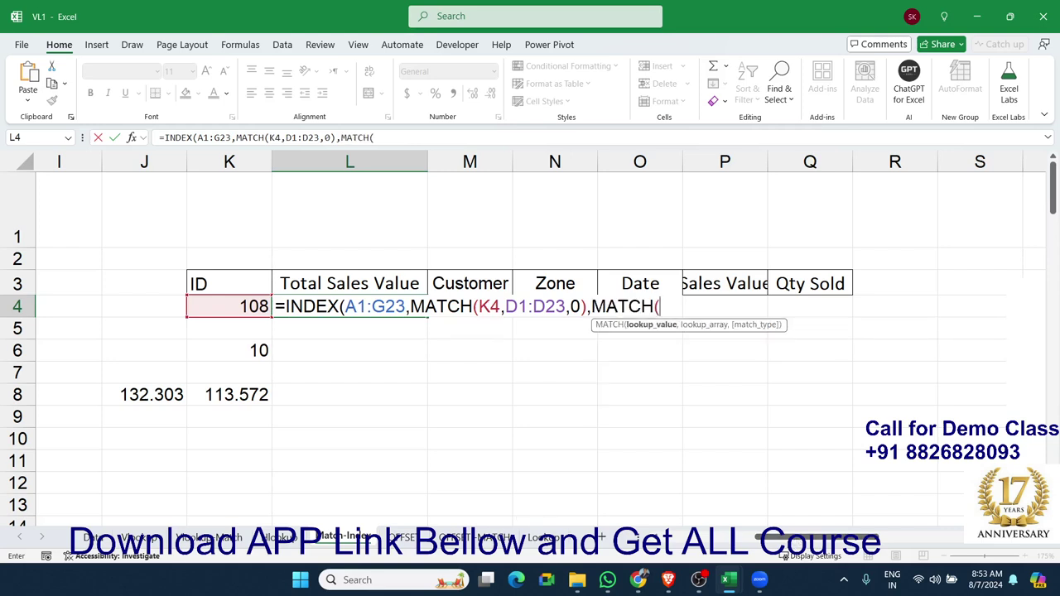
{"action": "left_click", "coordinate": [309, 285]}
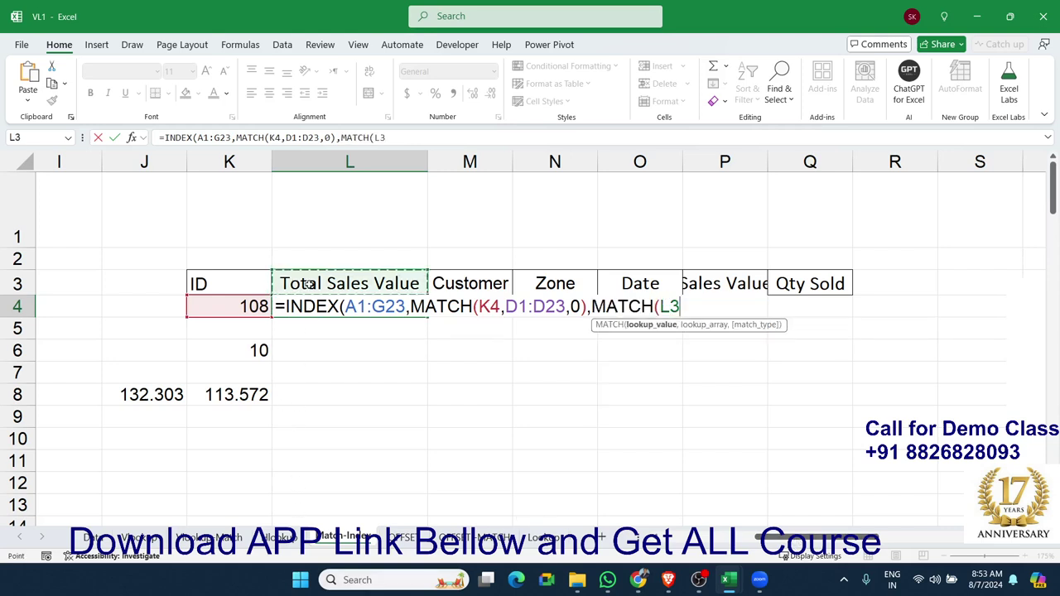
{"action": "type", "text": ","}
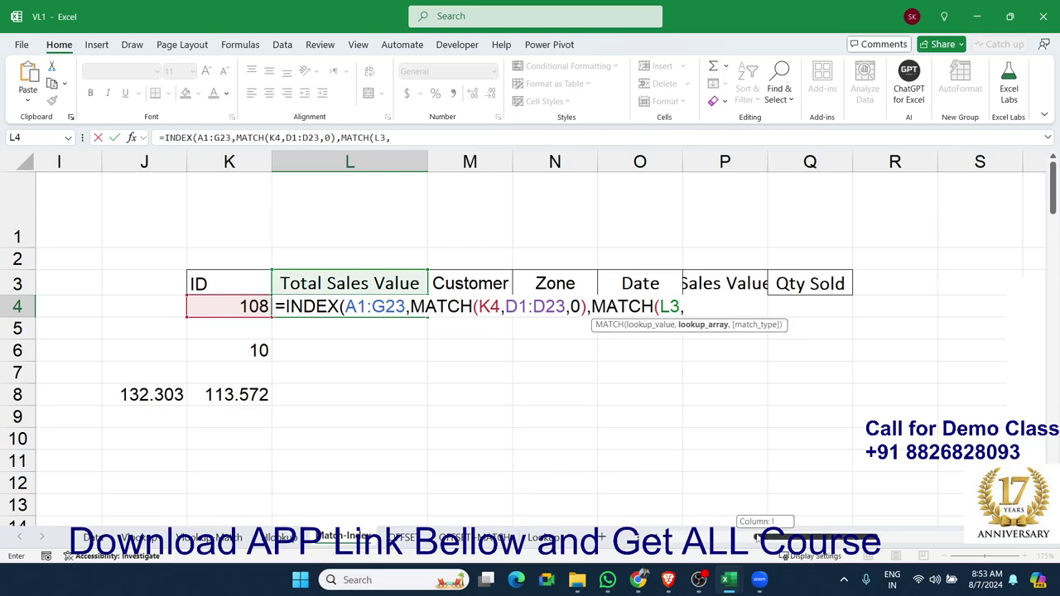
{"action": "left_click_drag", "start_coordinate": [757, 536], "coordinate": [646, 536]}
{"action": "left_click", "coordinate": [579, 228]}
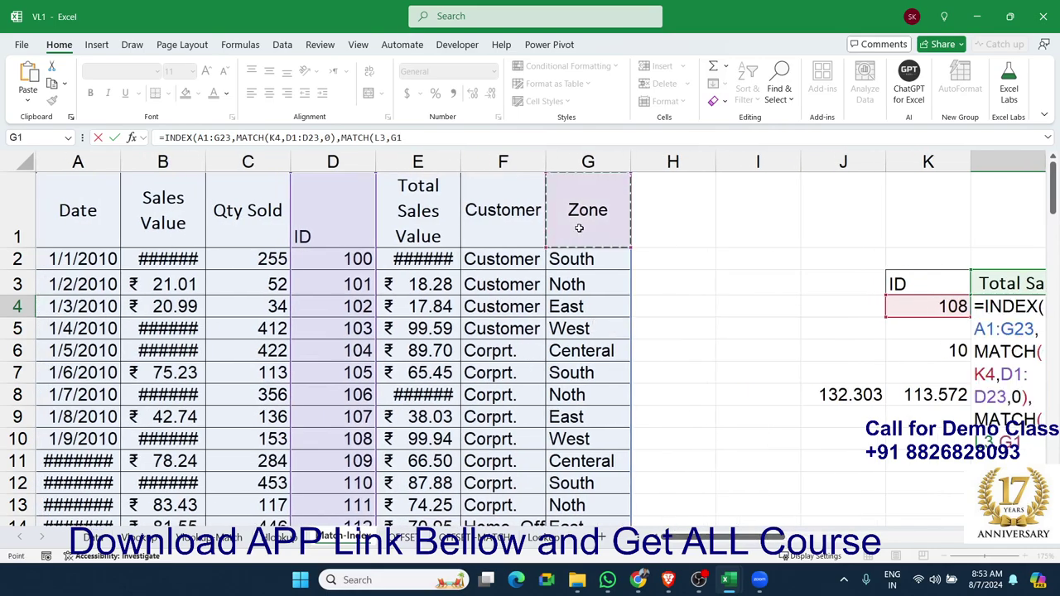
{"action": "key", "text": "ctrl+shift+Left"}
{"action": "type", "text": "A1:G1,0"}
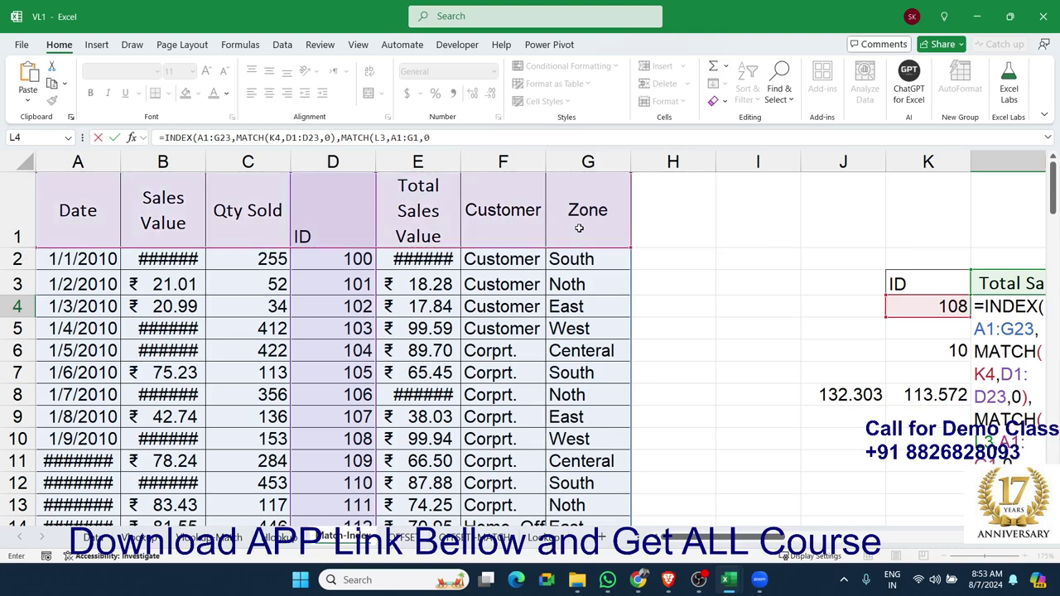
{"action": "type", "text": ")"}
{"action": "key", "text": "Return"}
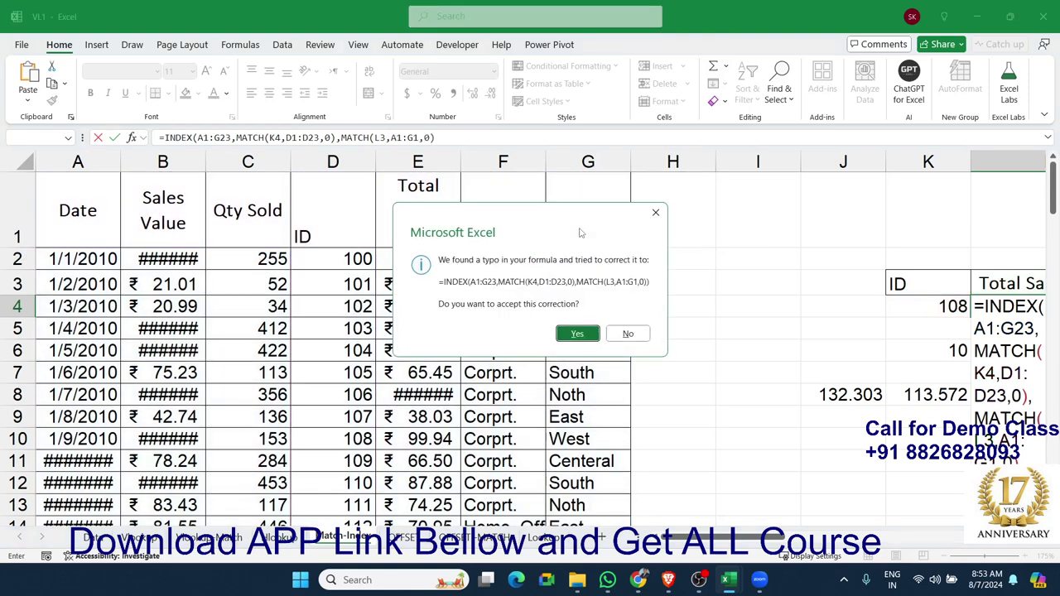
{"action": "key", "text": "Return"}
{"action": "key", "text": "Right"}
Step: Reopen L4's =INDEX(A1:G23,MATCH(K4,D1:D23,0),MATCH(L3,A1:G1,0)) for editing
{"action": "key", "text": "Right"}
{"action": "key", "text": "Right"}
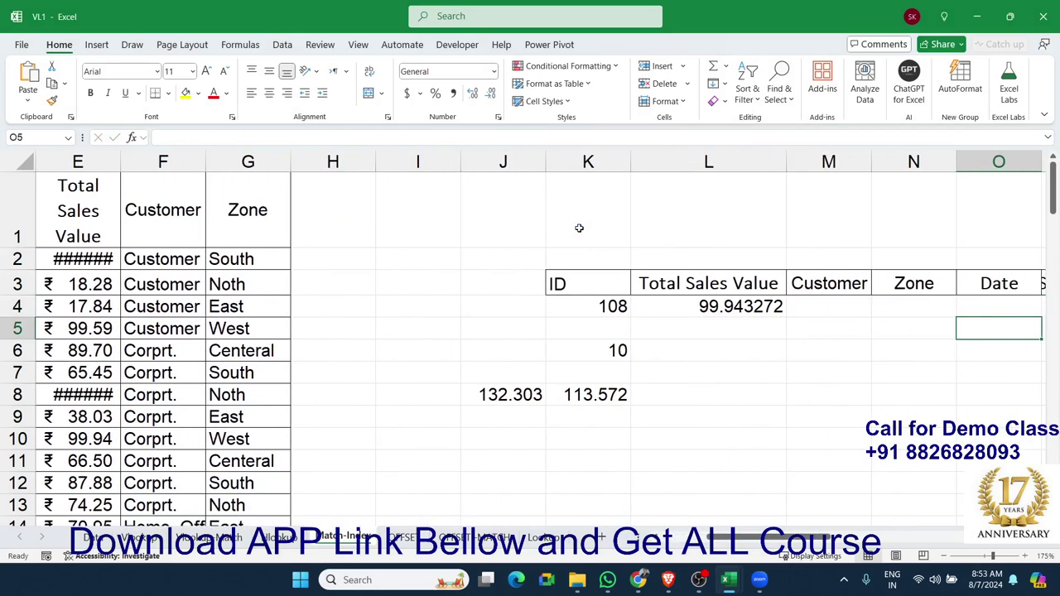
{"action": "key", "text": "Left"}
{"action": "key", "text": "Left"}
{"action": "key", "text": "Right"}
{"action": "key", "text": "Right"}
{"action": "key", "text": "Right"}
{"action": "key", "text": "Right"}
{"action": "key", "text": "Right"}
{"action": "key", "text": "Right"}
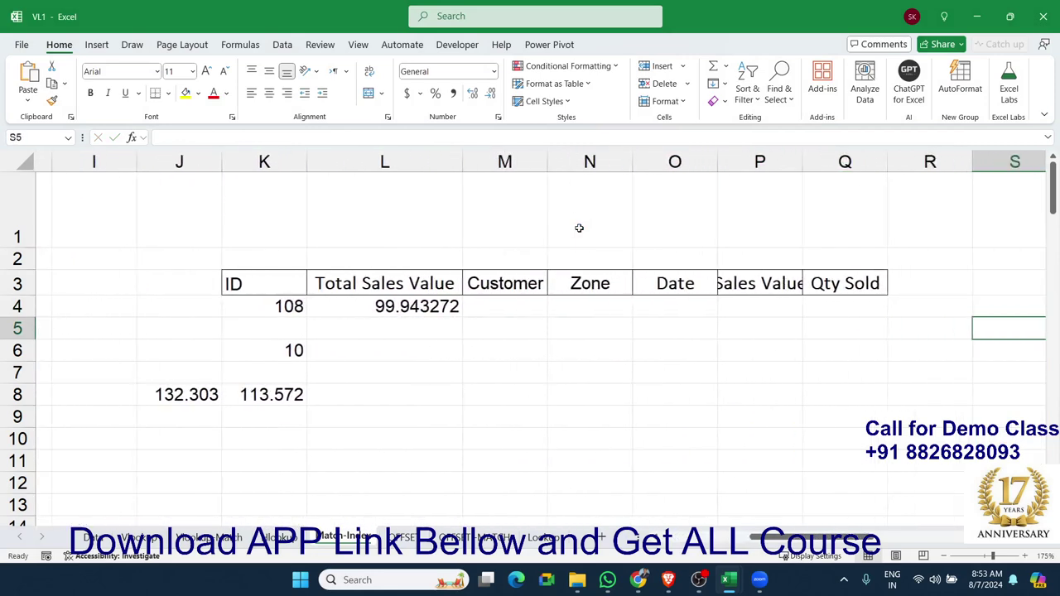
{"action": "key", "text": "Right"}
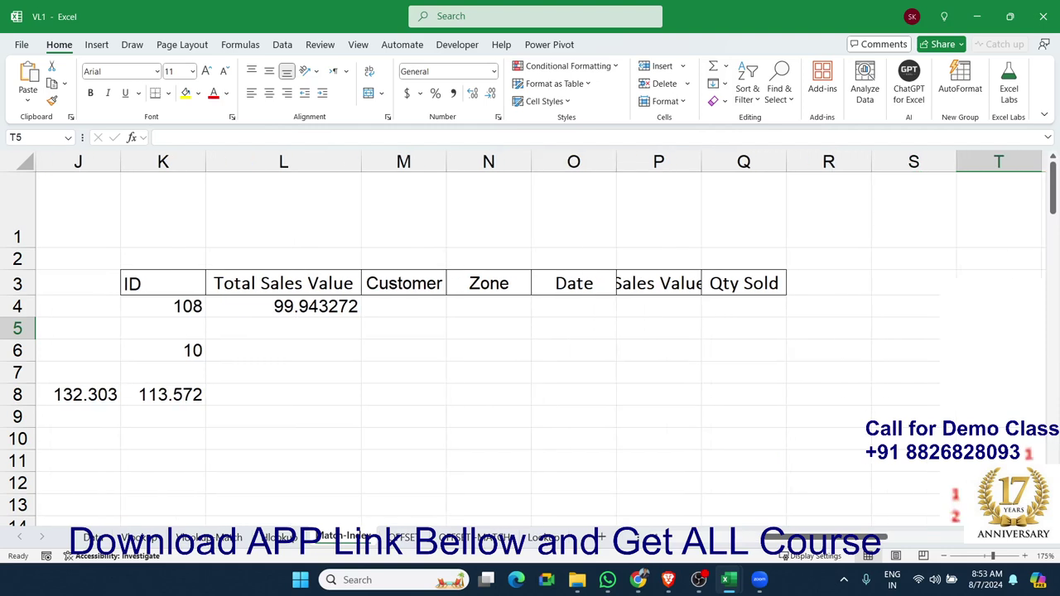
{"action": "double_click", "coordinate": [328, 307]}
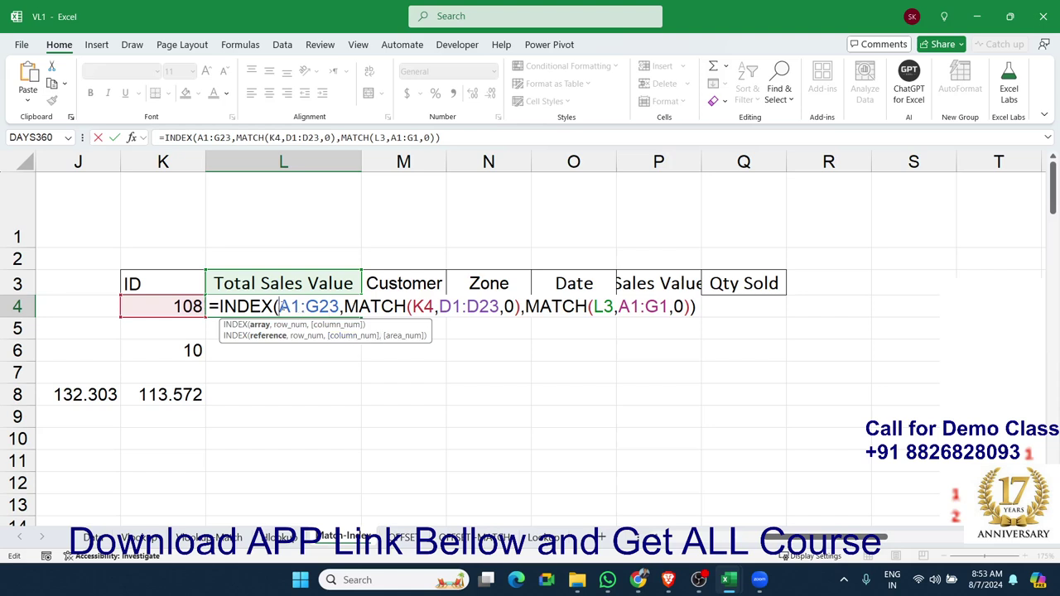
Step: In L4's formula, make the A1:G23 table and D1:D23 ID ranges absolute, and add $ near K4
{"action": "key", "text": "F4"}
{"action": "key", "text": "Right"}
{"action": "key", "text": "Right"}
{"action": "key", "text": "F4"}
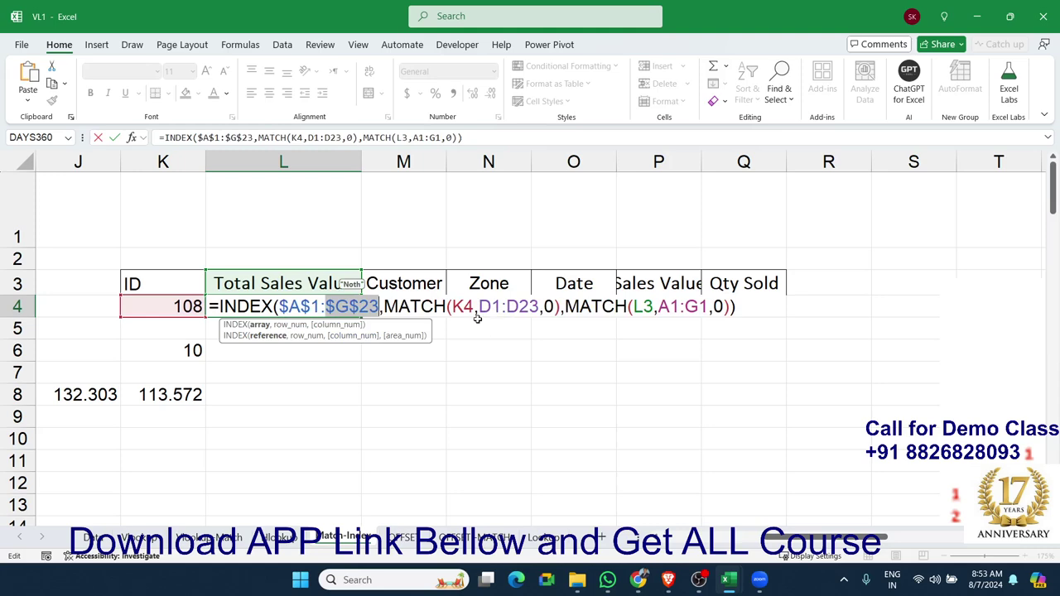
{"action": "left_click", "coordinate": [470, 312]}
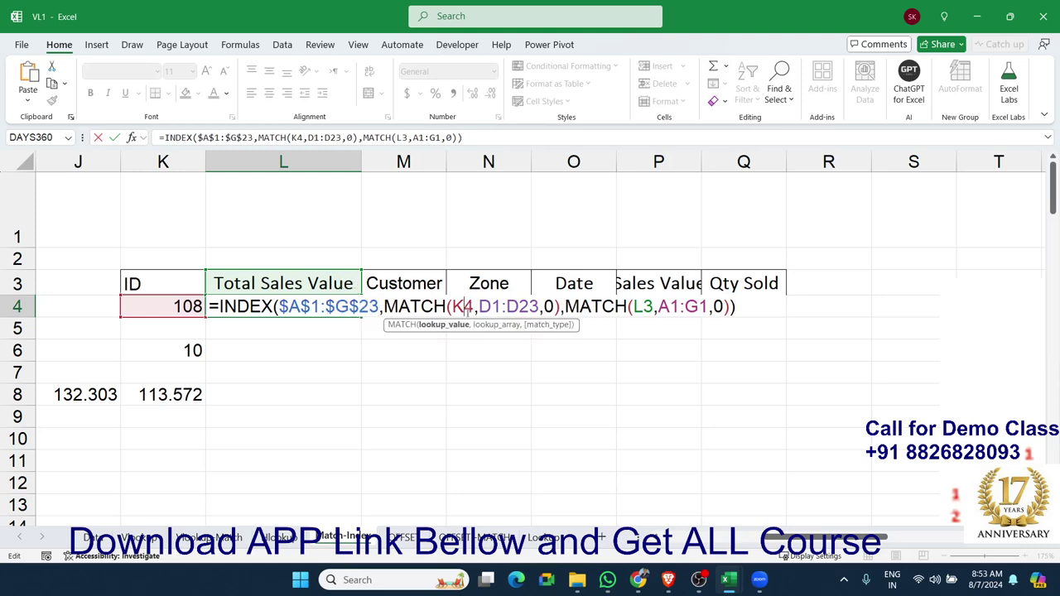
{"action": "type", "text": "$"}
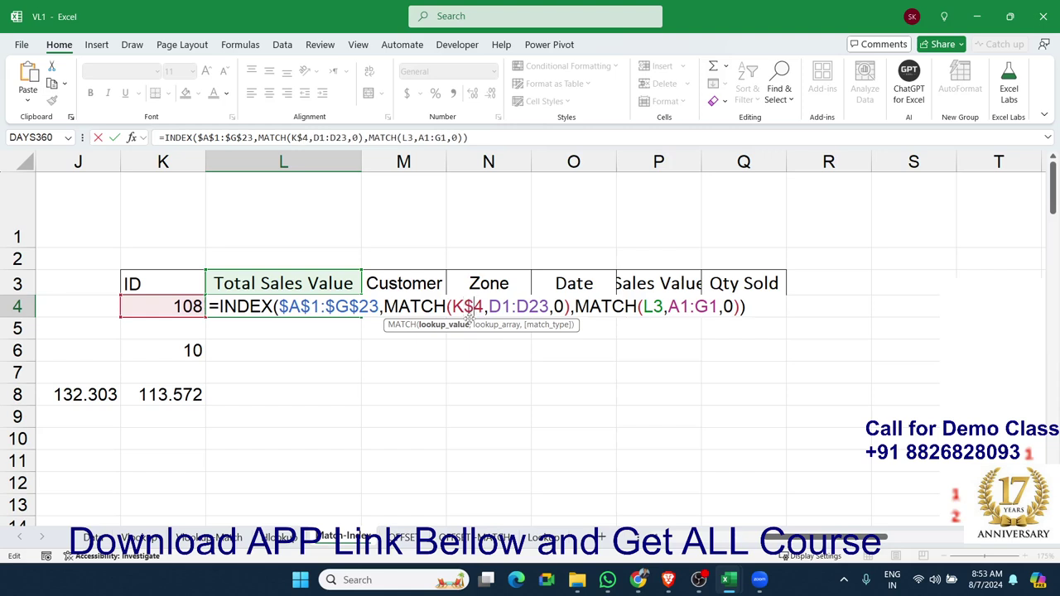
{"action": "left_click", "coordinate": [503, 308]}
{"action": "key", "text": "F4"}
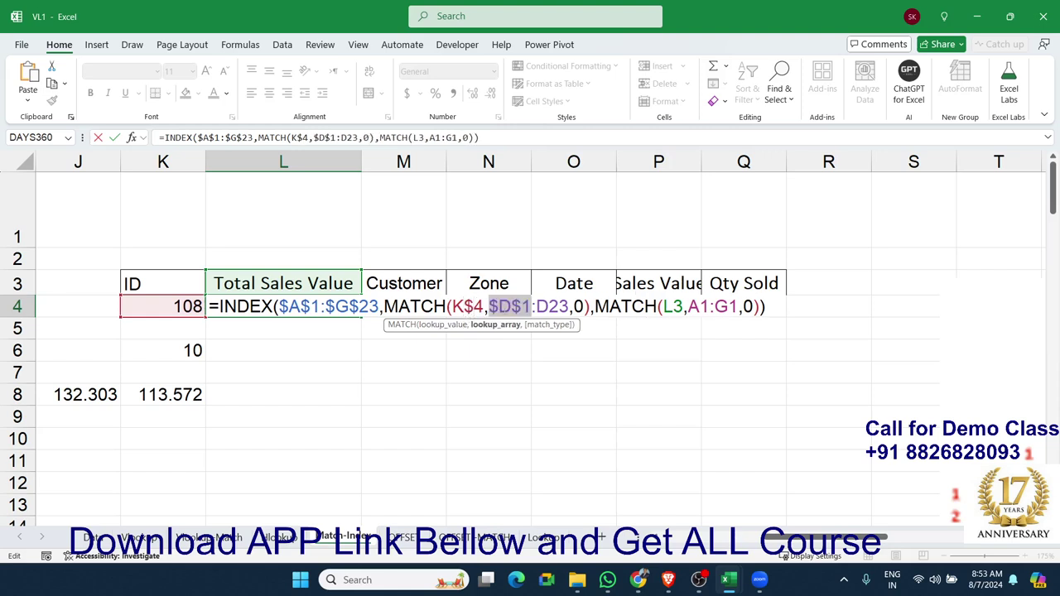
{"action": "key", "text": "Right"}
{"action": "key", "text": "Right"}
{"action": "key", "text": "F4"}
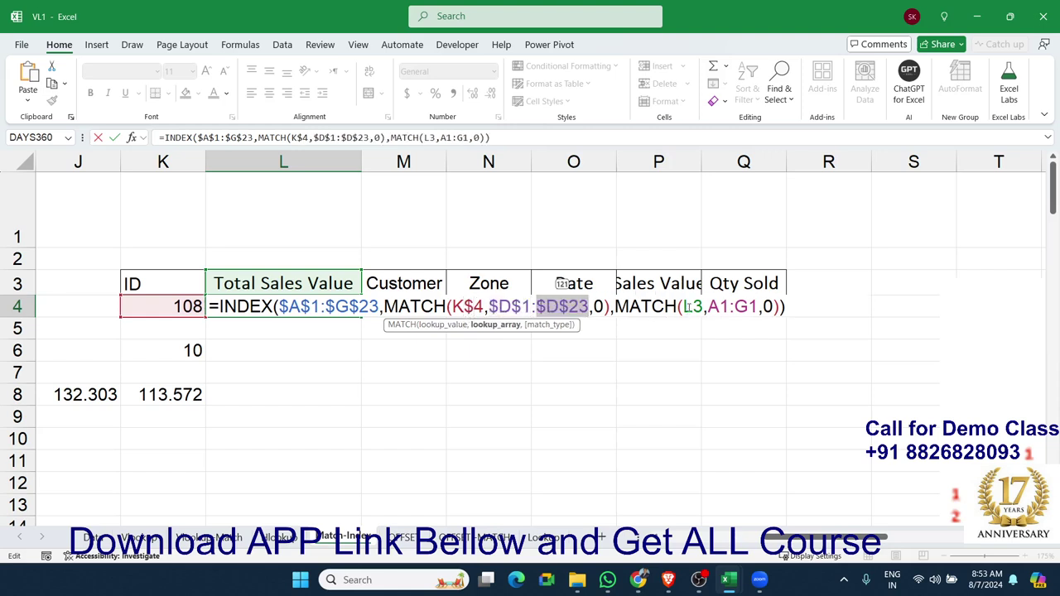
Step: Change the references to $K4 and L$3, make A1:G1 absolute, and commit the formula returning 99.943272
{"action": "left_click", "coordinate": [687, 307]}
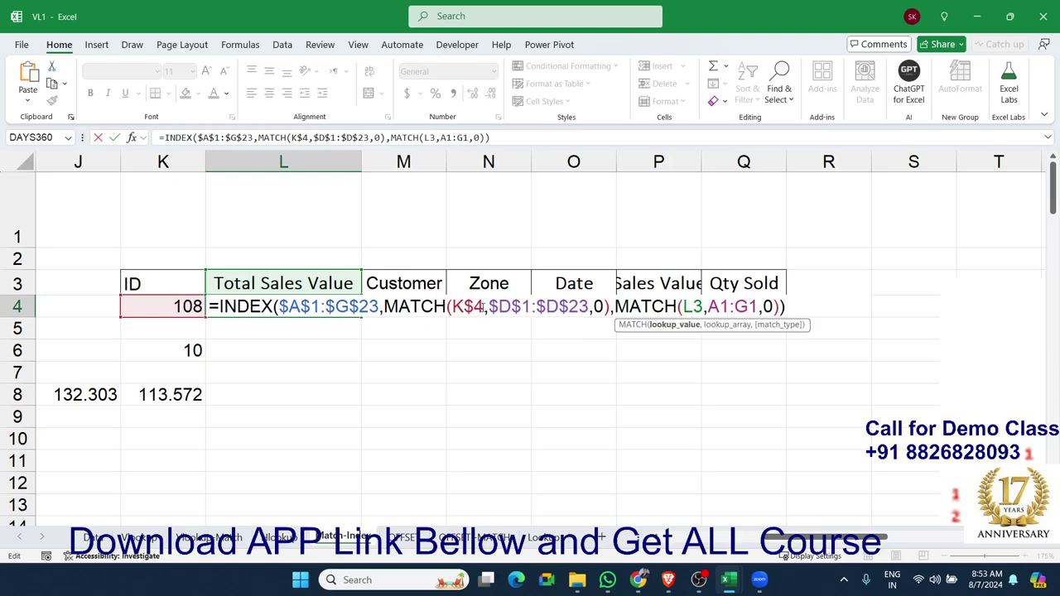
{"action": "left_click", "coordinate": [475, 306]}
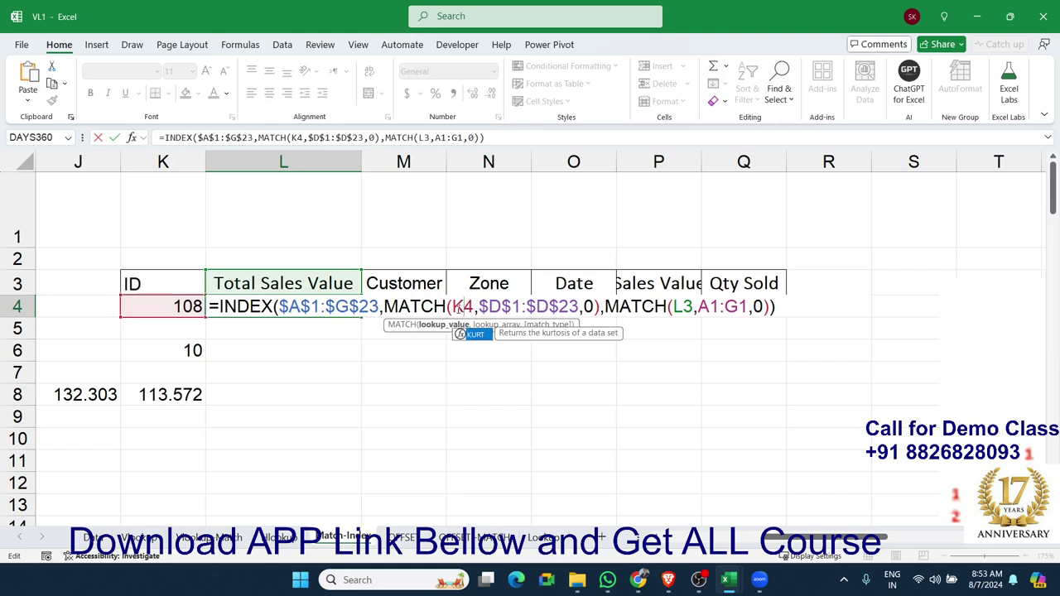
{"action": "left_click", "coordinate": [458, 309]}
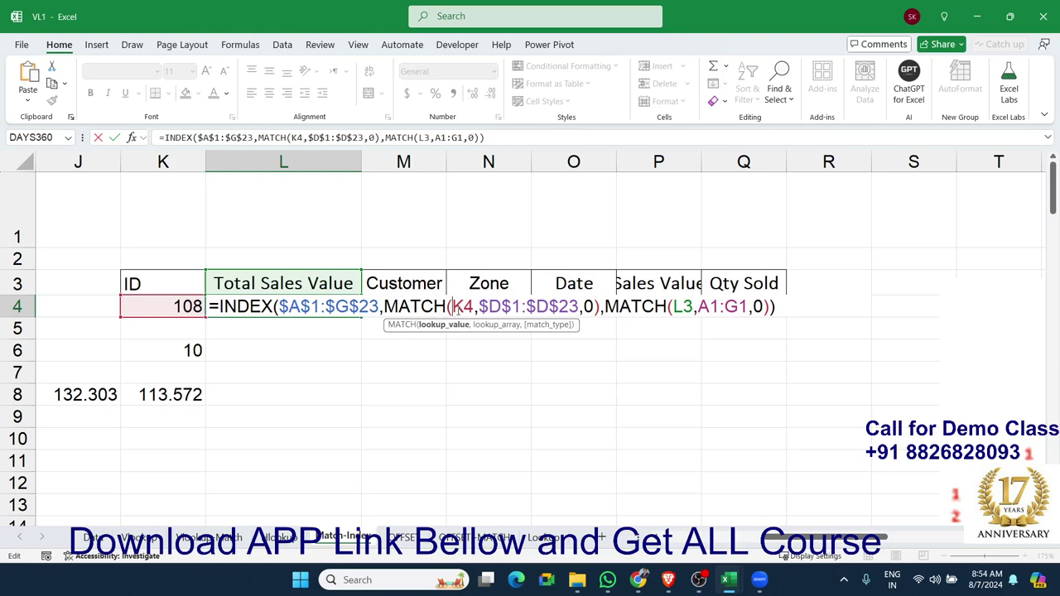
{"action": "type", "text": "$"}
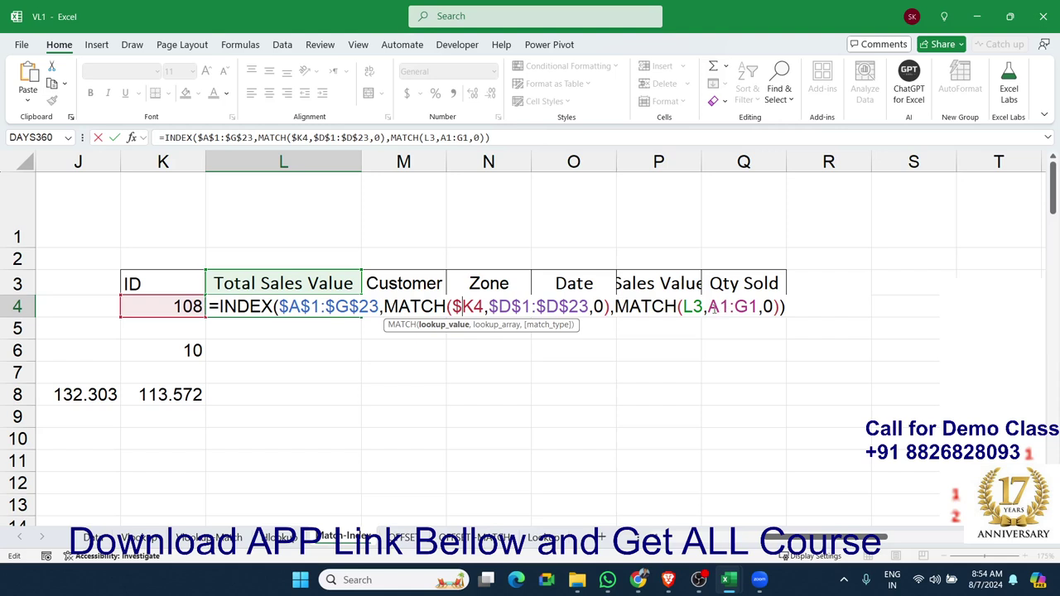
{"action": "left_click", "coordinate": [694, 306]}
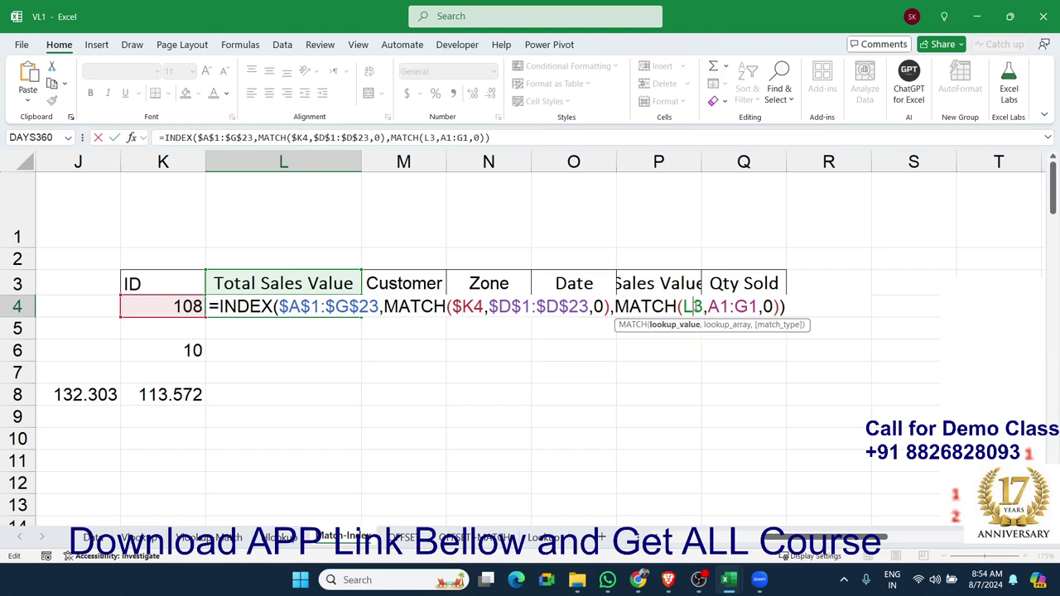
{"action": "type", "text": "$"}
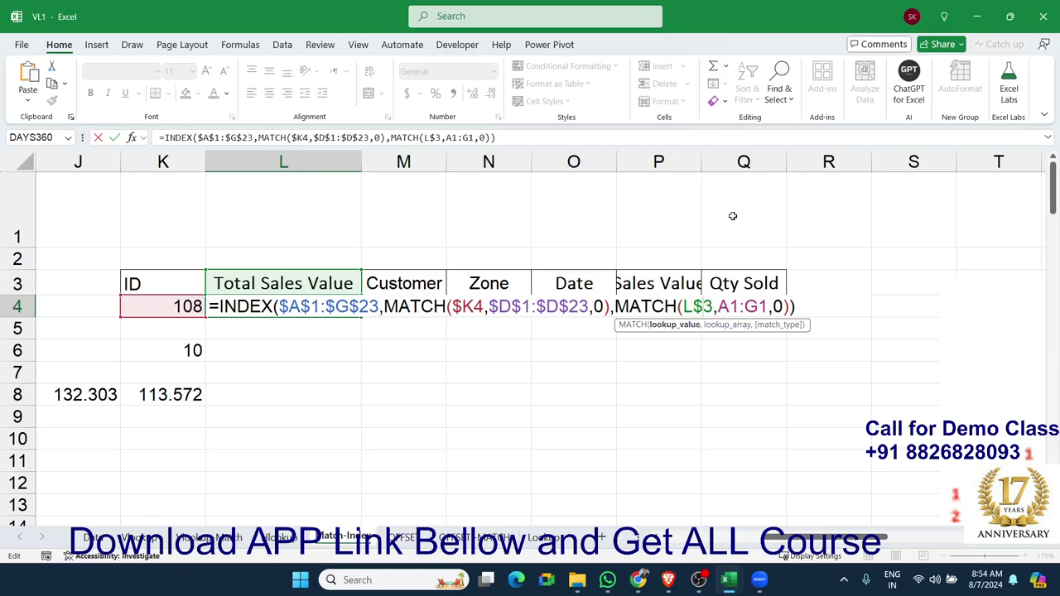
{"action": "left_click", "coordinate": [731, 306]}
{"action": "key", "text": "F4"}
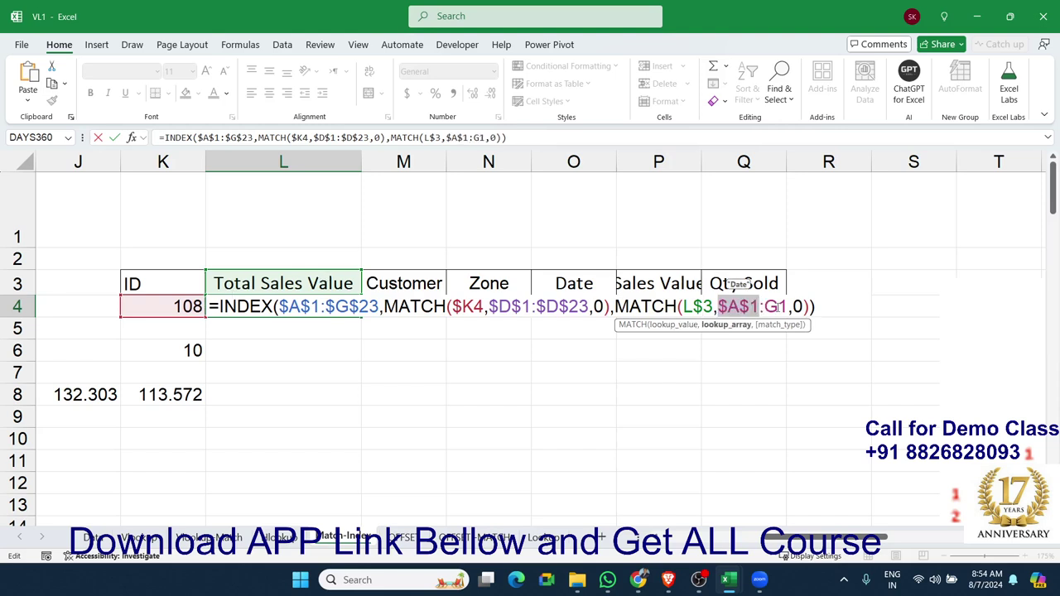
{"action": "left_click", "coordinate": [778, 307]}
{"action": "key", "text": "F4"}
{"action": "key", "text": "Return"}
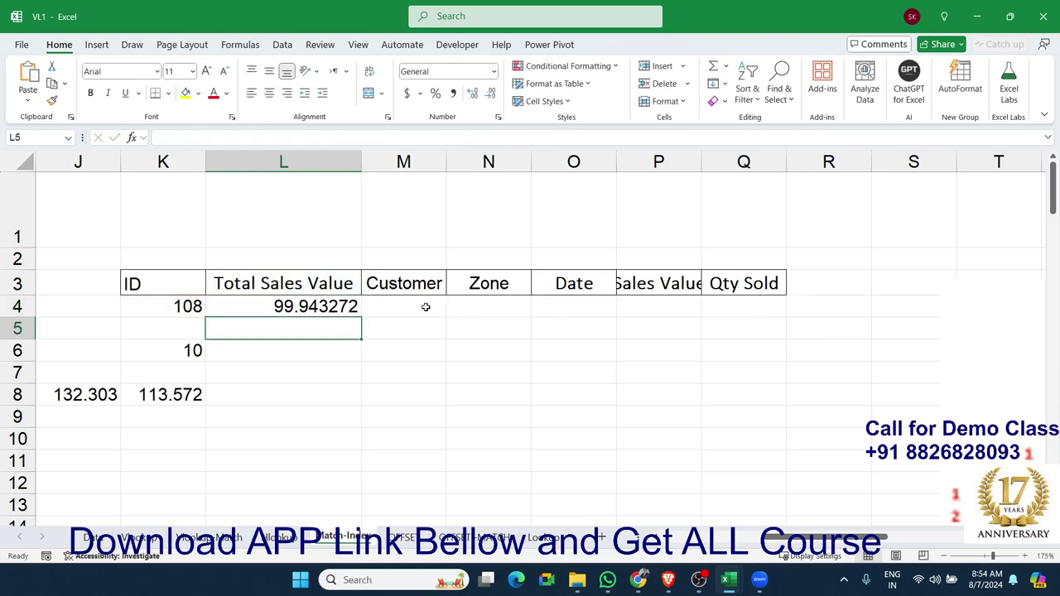
Step: Copy L4's formula across to Q4, returning Corprt., West, 40187, 113.572 and 153
{"action": "left_click", "coordinate": [356, 308]}
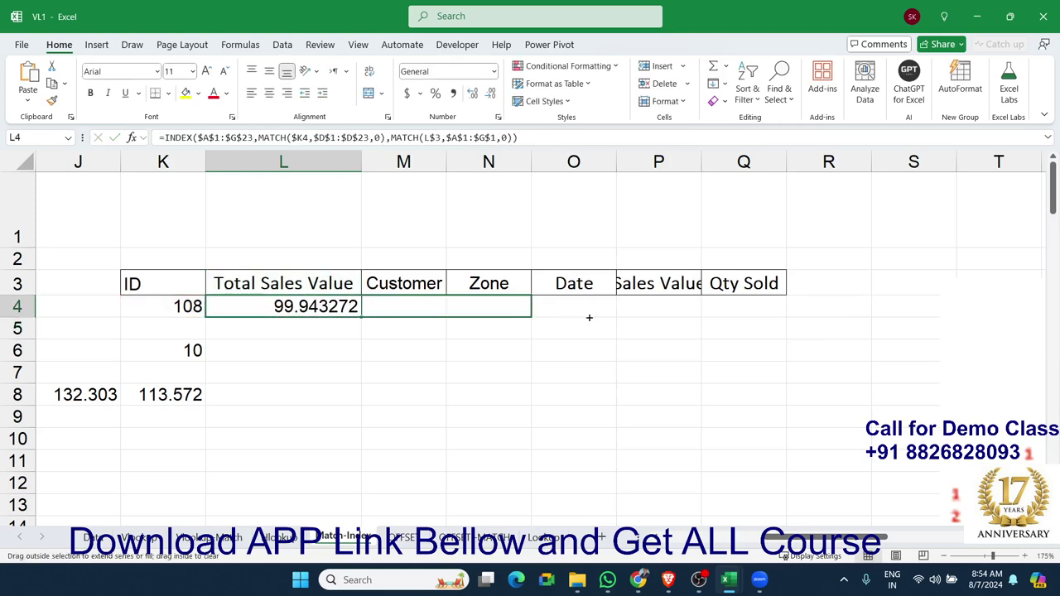
{"action": "left_click_drag", "start_coordinate": [362, 316], "coordinate": [745, 315]}
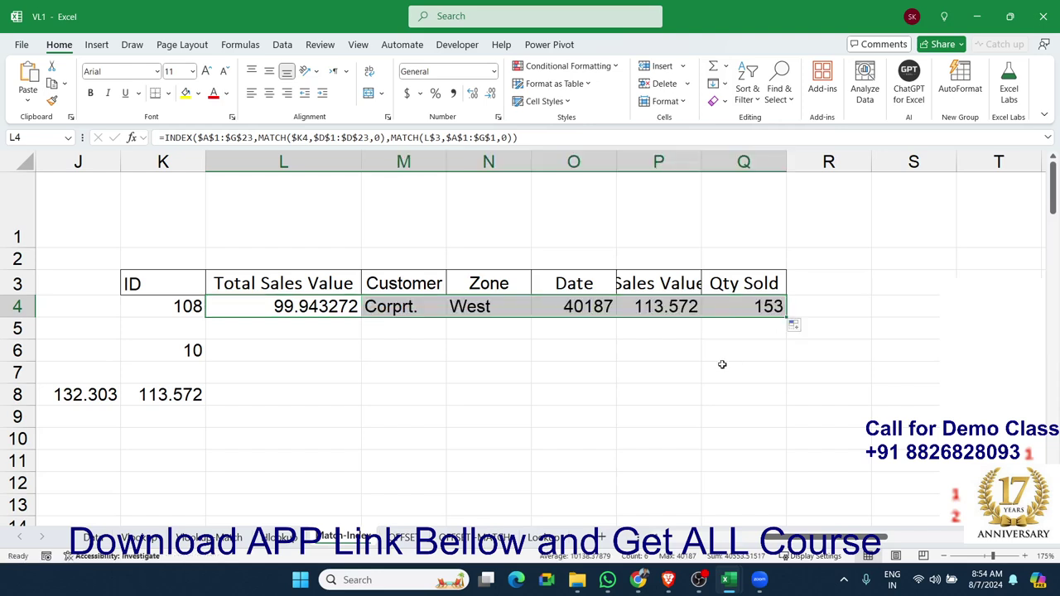
{"action": "left_click_drag", "start_coordinate": [841, 538], "coordinate": [833, 539]}
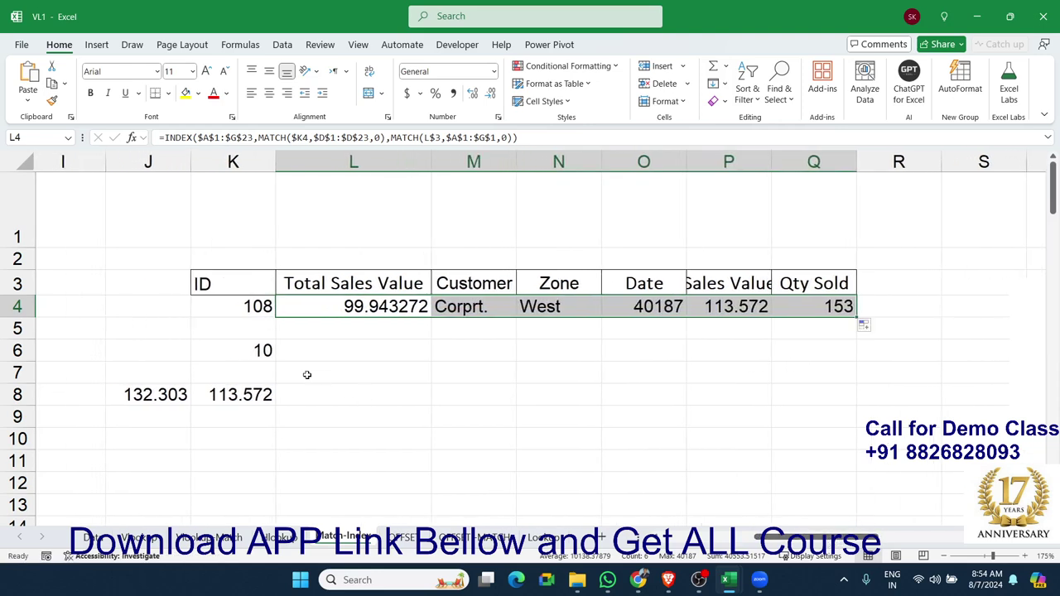
Step: Move the scratch helper values from rows 6–8 down to rows 10–12
{"action": "left_click", "coordinate": [258, 353]}
{"action": "left_click_drag", "start_coordinate": [171, 363], "coordinate": [244, 379]}
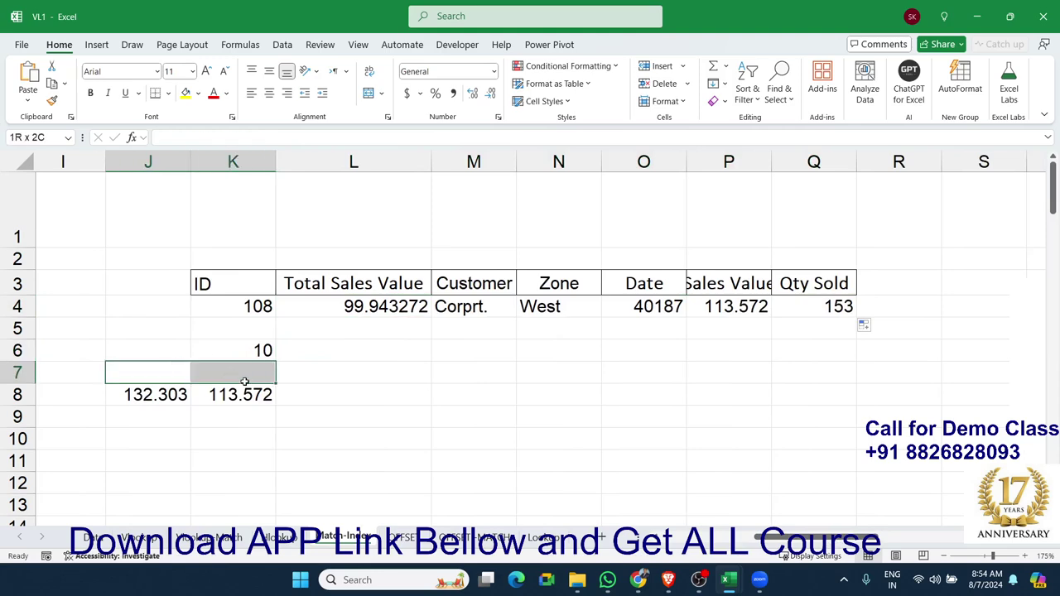
{"action": "mouse_move", "coordinate": [172, 355]}
{"action": "left_mouse_down"}
{"action": "mouse_move", "coordinate": [216, 350]}
{"action": "mouse_move", "coordinate": [250, 391]}
{"action": "mouse_move", "coordinate": [258, 461]}
{"action": "left_mouse_up"}
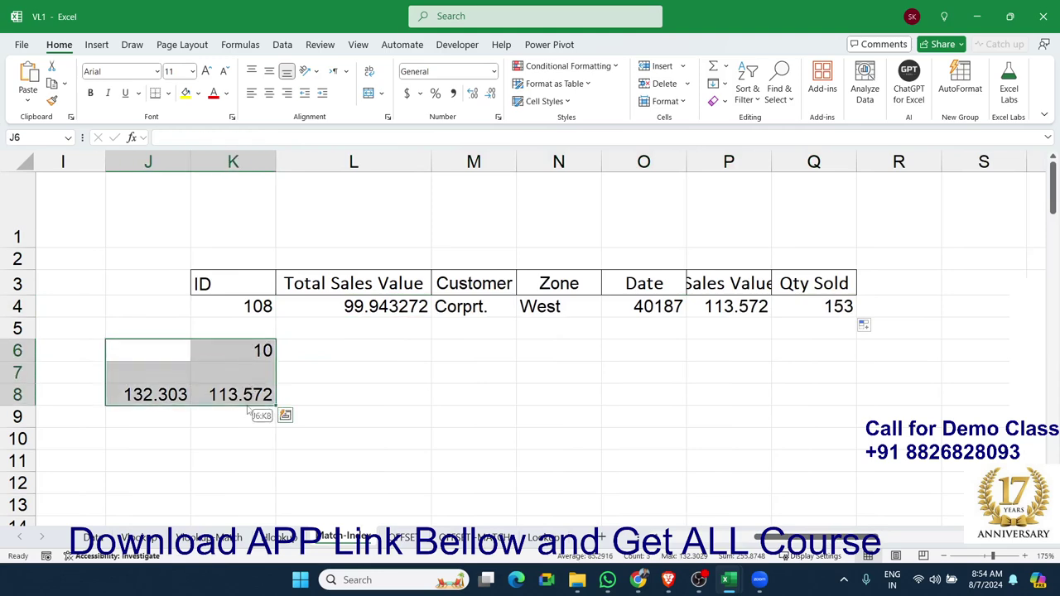
Step: Enter IDs 109, 120 and 115 into K5:K7
{"action": "left_click", "coordinate": [249, 330]}
{"action": "type", "text": "109"}
{"action": "key", "text": "Return"}
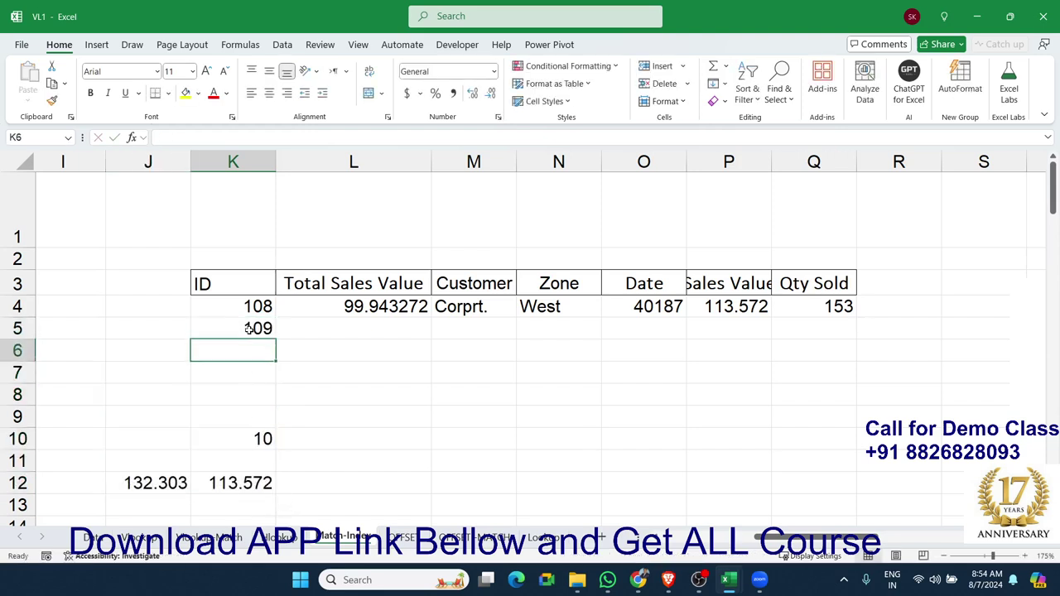
{"action": "type", "text": "120"}
{"action": "key", "text": "Return"}
{"action": "type", "text": "115"}
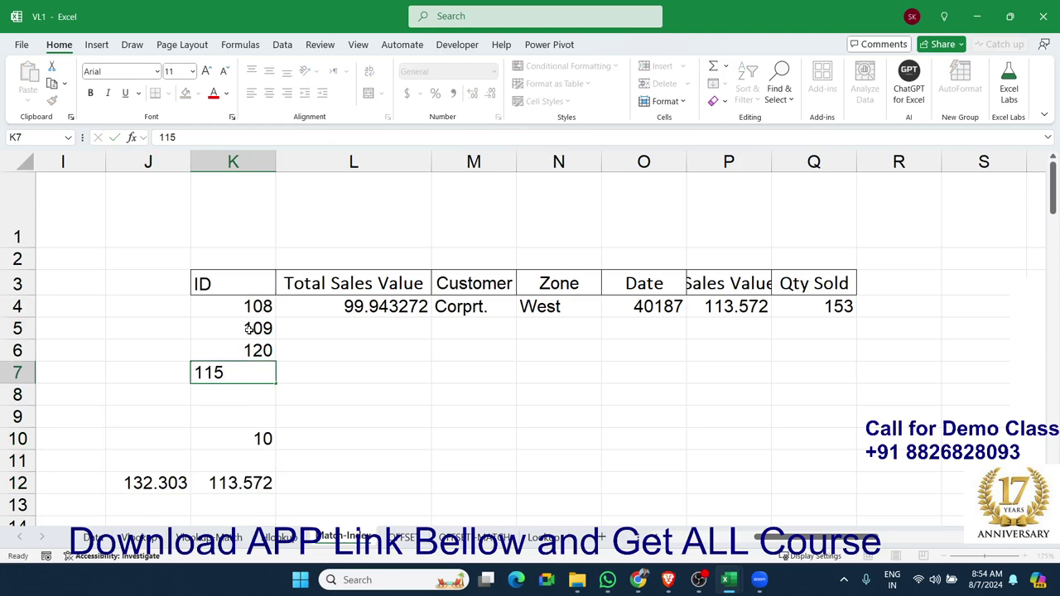
{"action": "key", "text": "Return"}
Step: Fill the L4:Q4 lookup formulas down through row 7 with Ctrl+D
{"action": "left_click_drag", "start_coordinate": [311, 313], "coordinate": [814, 368]}
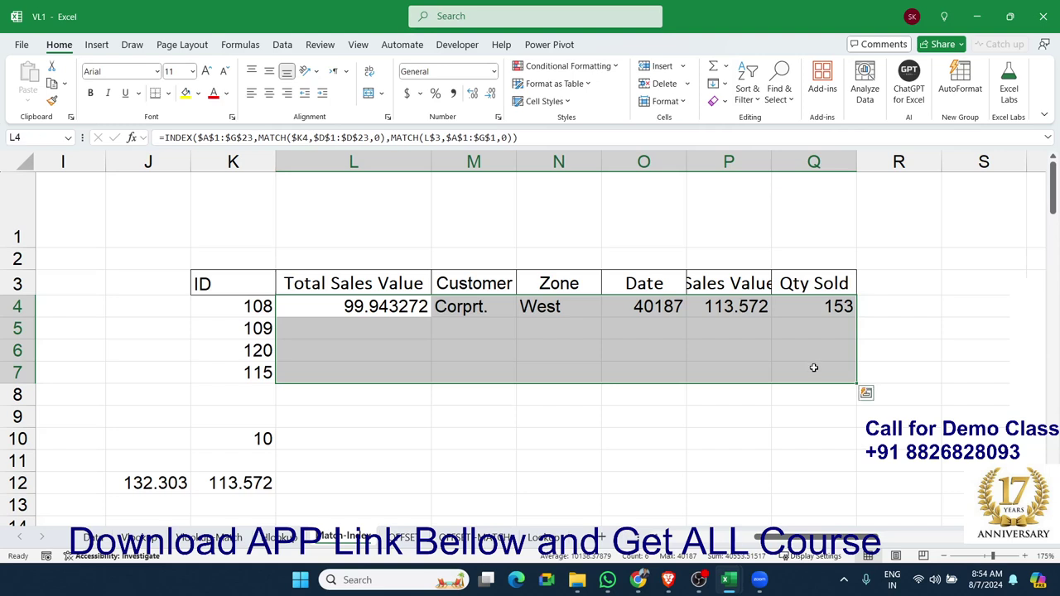
{"action": "key", "text": "ctrl+d"}
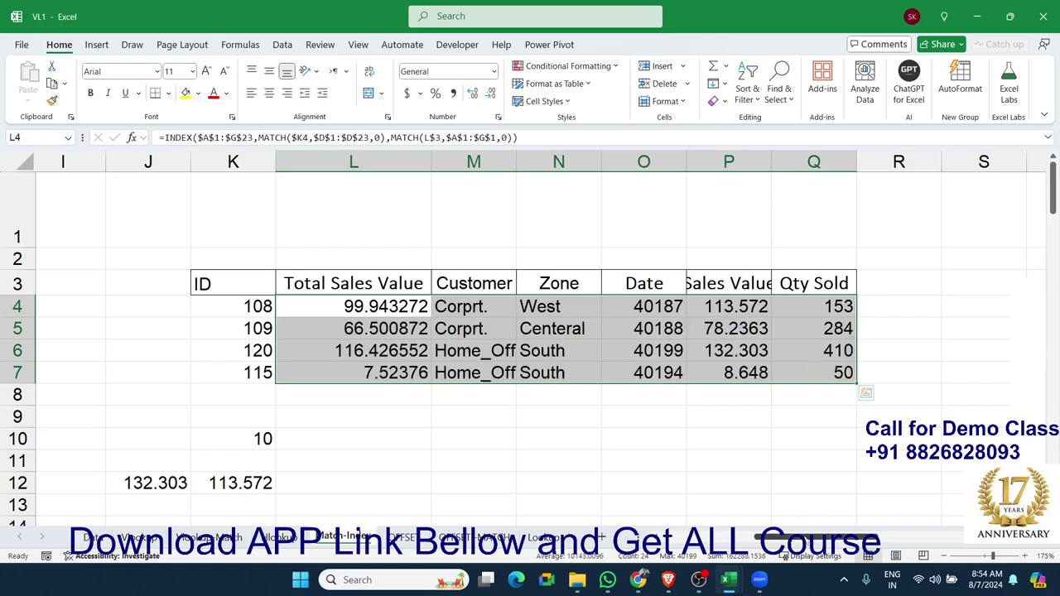
{"action": "left_click_drag", "start_coordinate": [816, 538], "coordinate": [673, 539]}
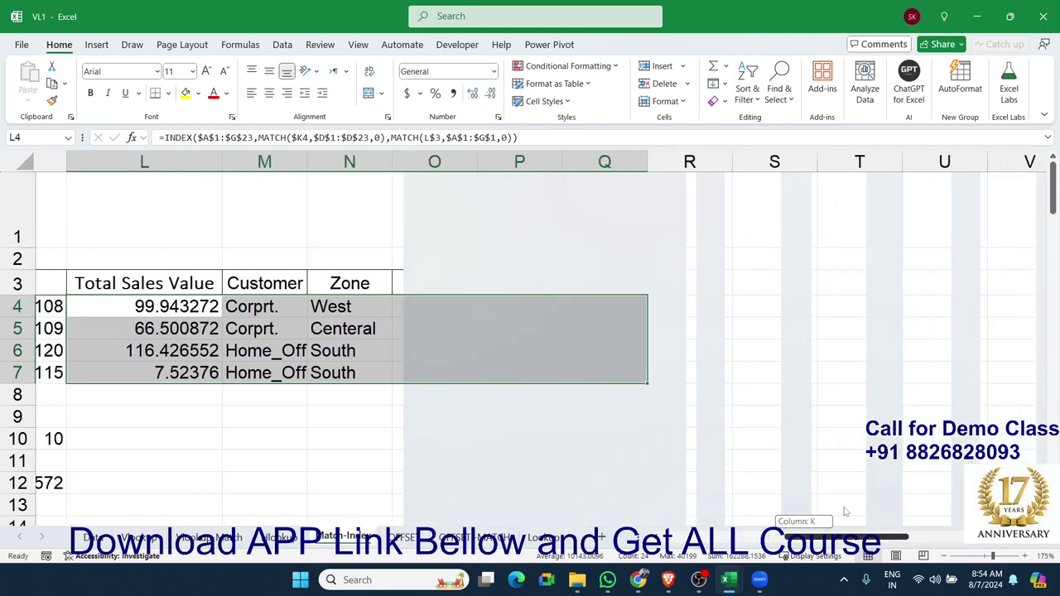
{"action": "left_click_drag", "start_coordinate": [695, 527], "coordinate": [829, 537]}
{"action": "left_click", "coordinate": [566, 402]}
{"action": "scroll", "coordinate": [588, 407], "scroll_direction": "down", "scroll_amount": 2}
{"action": "scroll", "coordinate": [708, 473], "scroll_direction": "down", "scroll_amount": 2}
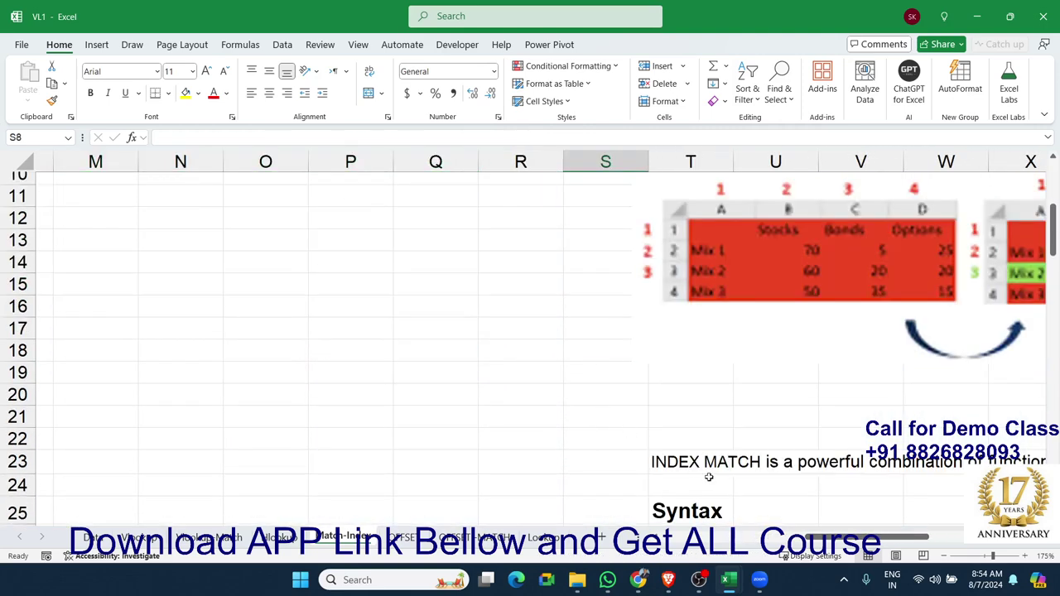
{"action": "scroll", "coordinate": [729, 487], "scroll_direction": "down", "scroll_amount": 2}
{"action": "left_click_drag", "start_coordinate": [814, 537], "coordinate": [857, 537]}
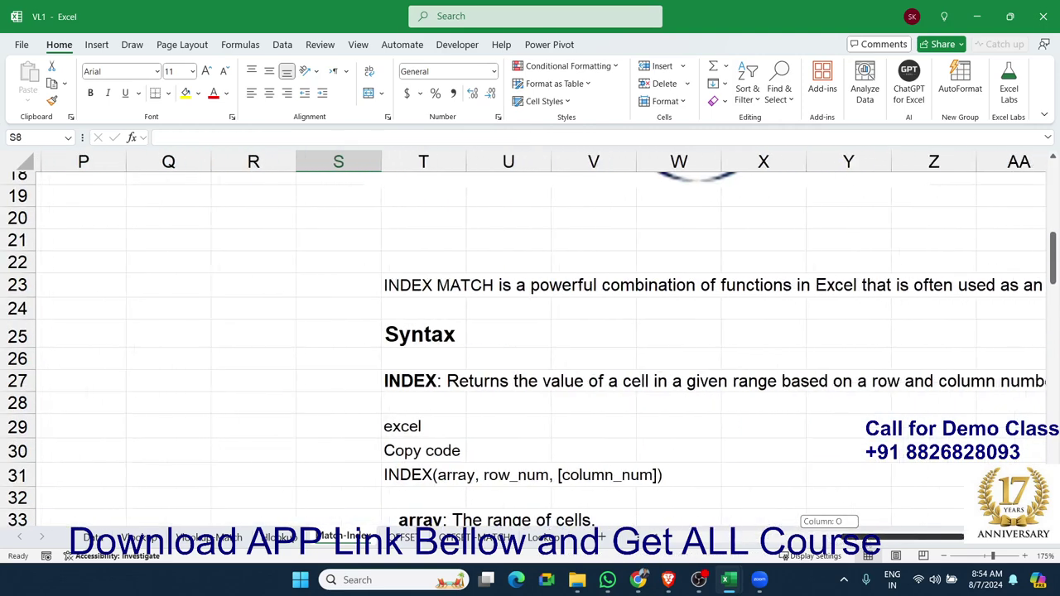
{"action": "scroll", "coordinate": [755, 410], "scroll_direction": "down", "scroll_amount": 2}
{"action": "scroll", "coordinate": [754, 410], "scroll_direction": "down", "scroll_amount": 2}
{"action": "scroll", "coordinate": [755, 410], "scroll_direction": "down", "scroll_amount": 2}
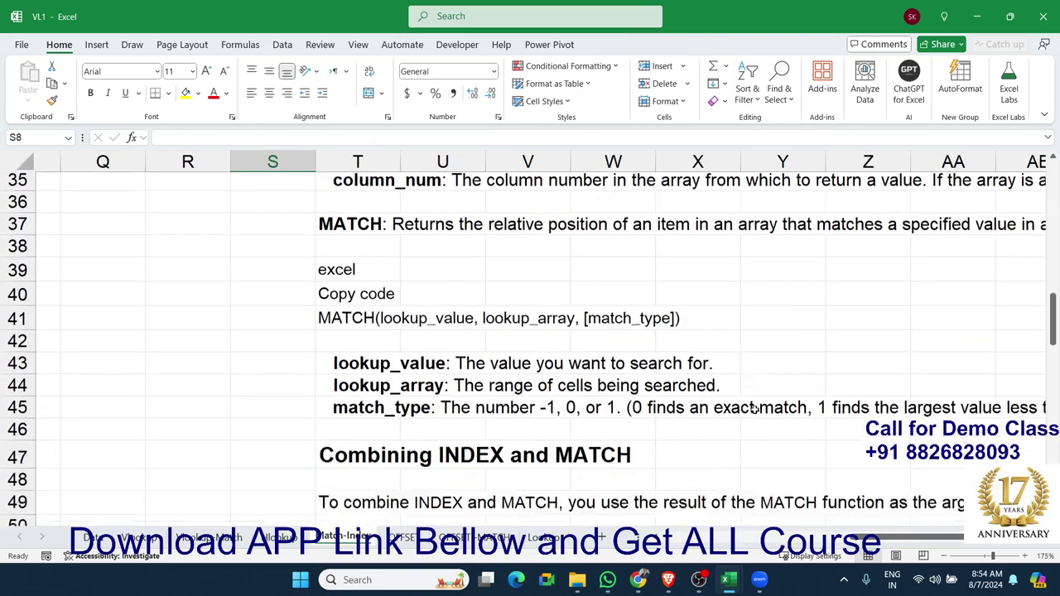
{"action": "scroll", "coordinate": [755, 410], "scroll_direction": "down", "scroll_amount": 2}
{"action": "scroll", "coordinate": [755, 410], "scroll_direction": "down", "scroll_amount": 1}
{"action": "scroll", "coordinate": [755, 410], "scroll_direction": "up", "scroll_amount": 4}
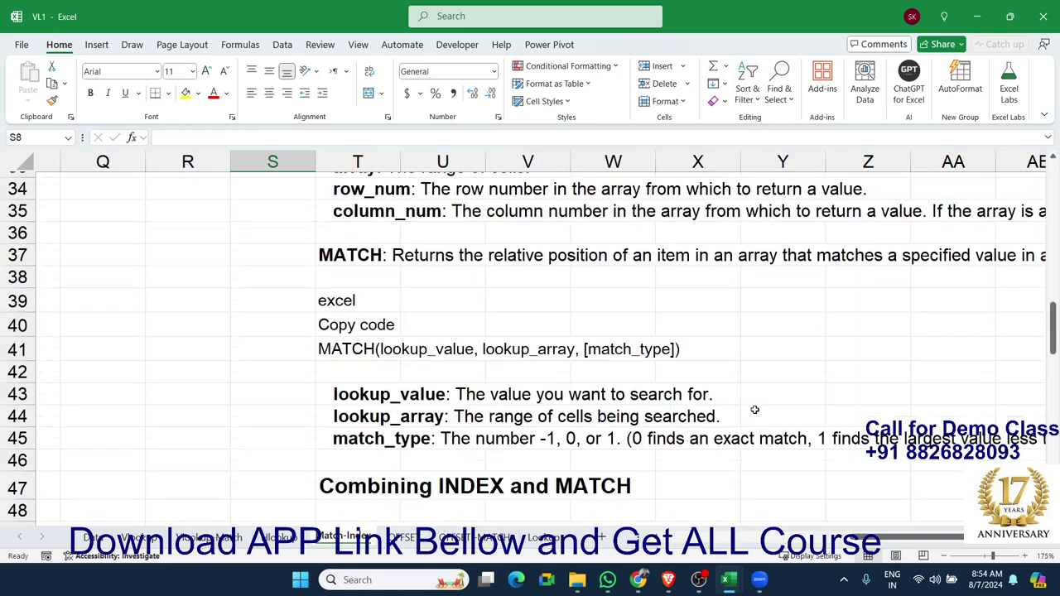
{"action": "scroll", "coordinate": [755, 410], "scroll_direction": "up", "scroll_amount": 8}
{"action": "scroll", "coordinate": [754, 410], "scroll_direction": "up", "scroll_amount": 3}
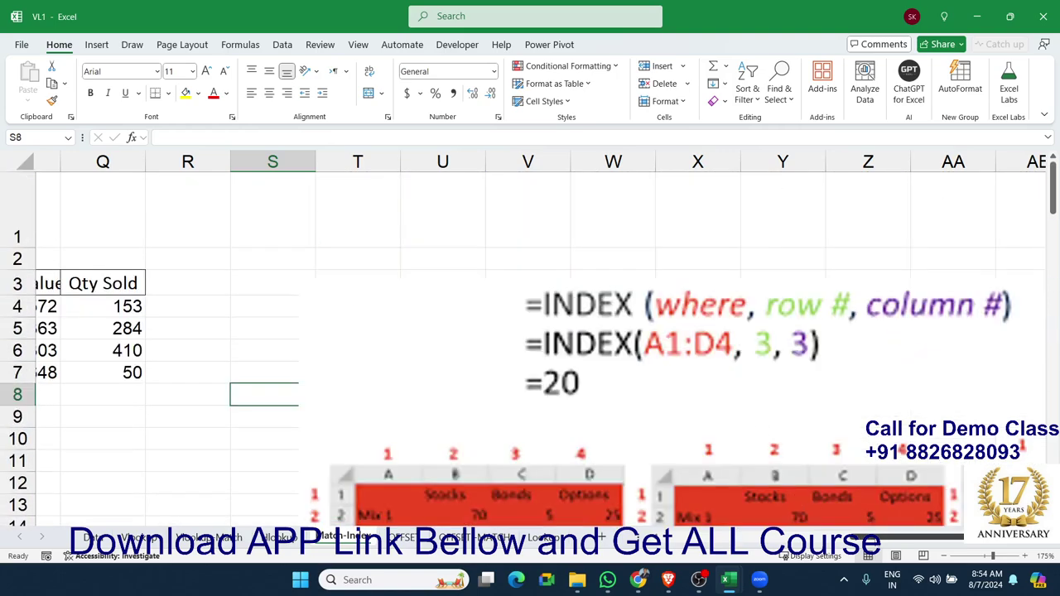
{"action": "left_click_drag", "start_coordinate": [864, 537], "coordinate": [676, 537]}
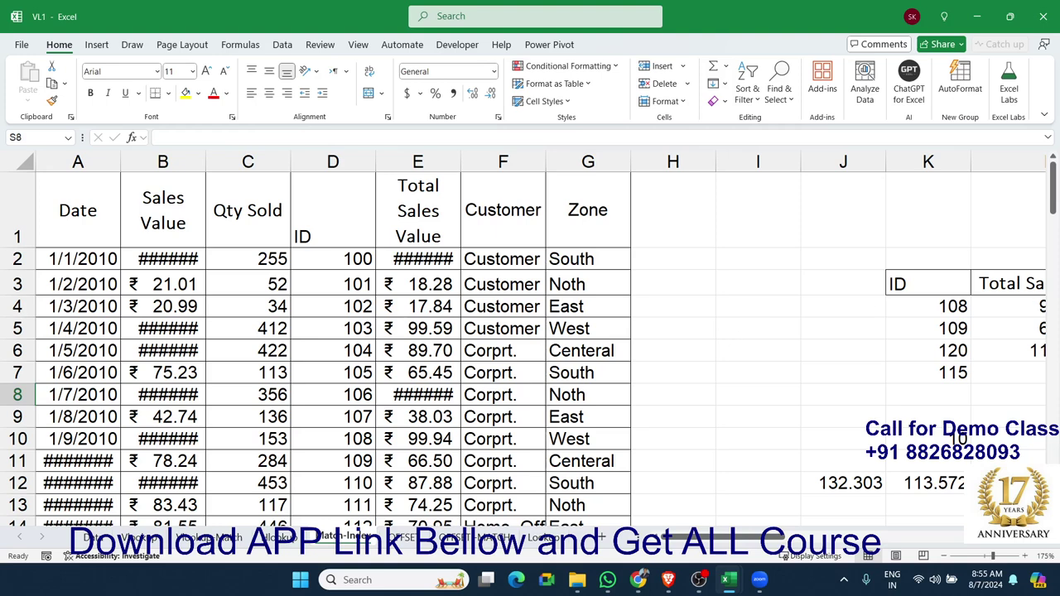
Step: AutoFit the Total Sales Value column so ₹ 108.27 and ₹ 210.29 display instead of ######
{"action": "key", "text": "alt"}
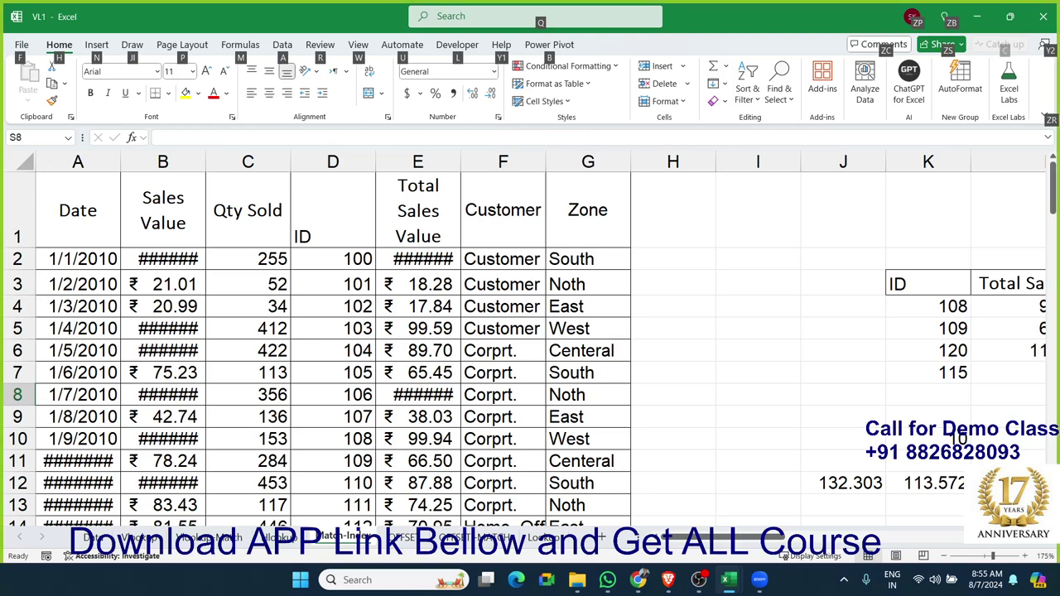
{"action": "left_click", "coordinate": [535, 371]}
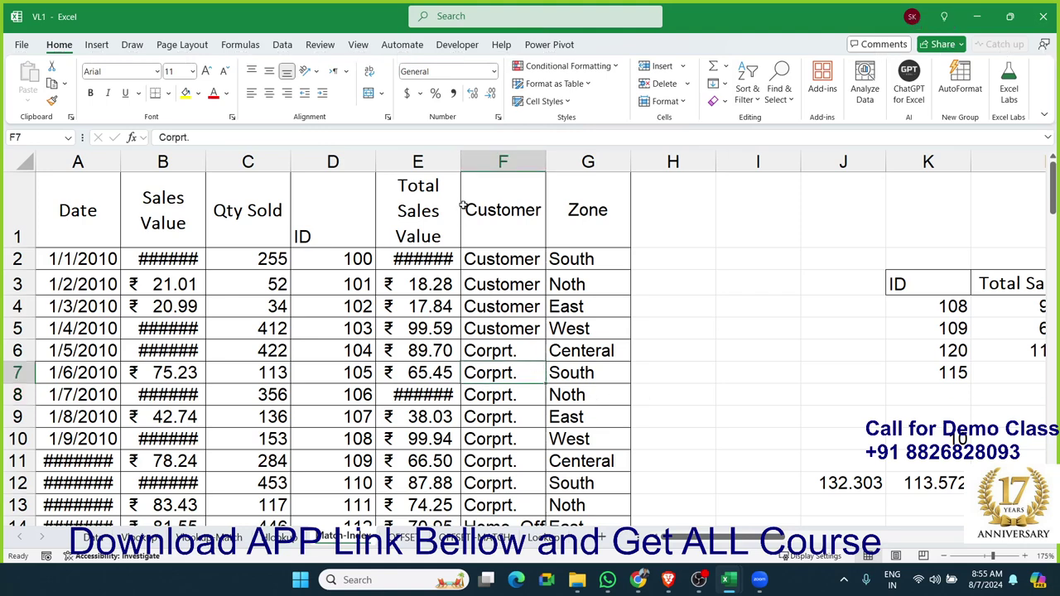
{"action": "double_click", "coordinate": [460, 161]}
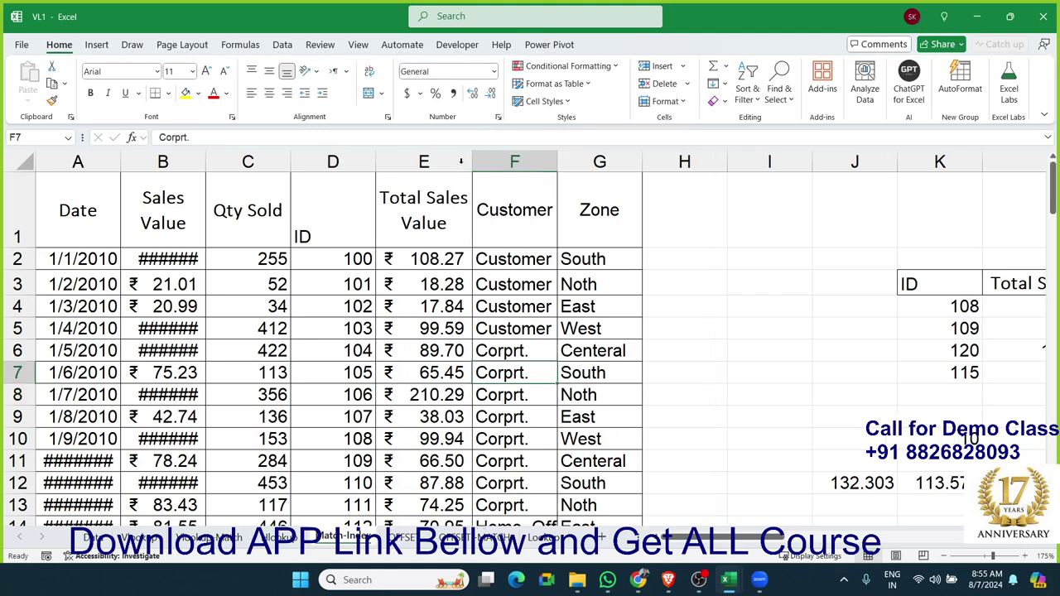